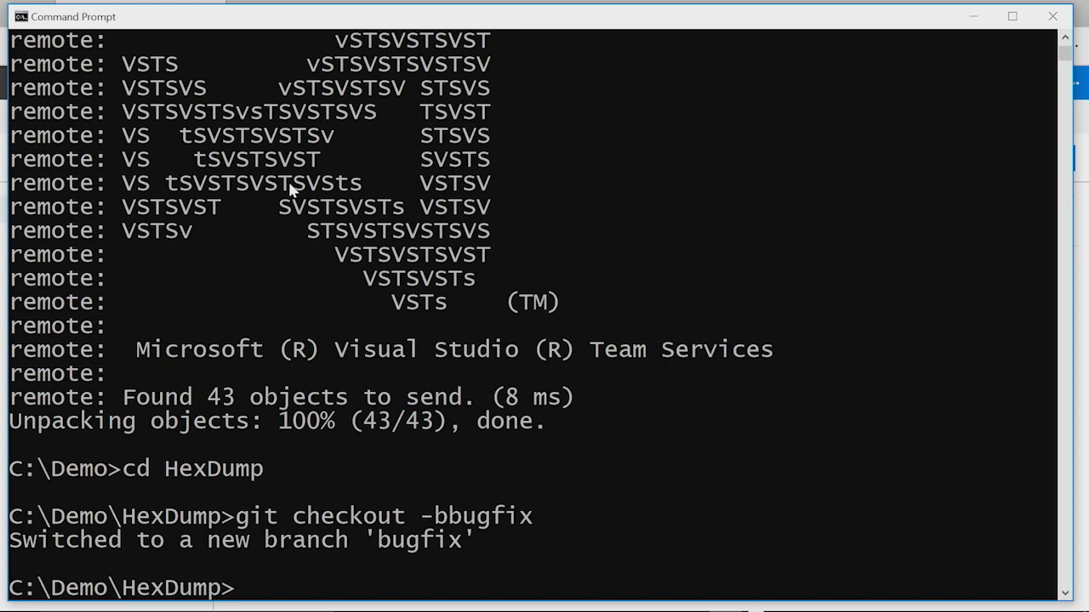
# List the contents of the HexDump folder and open README.md in vi
pyautogui.write('dir')
pyautogui.press('Return')
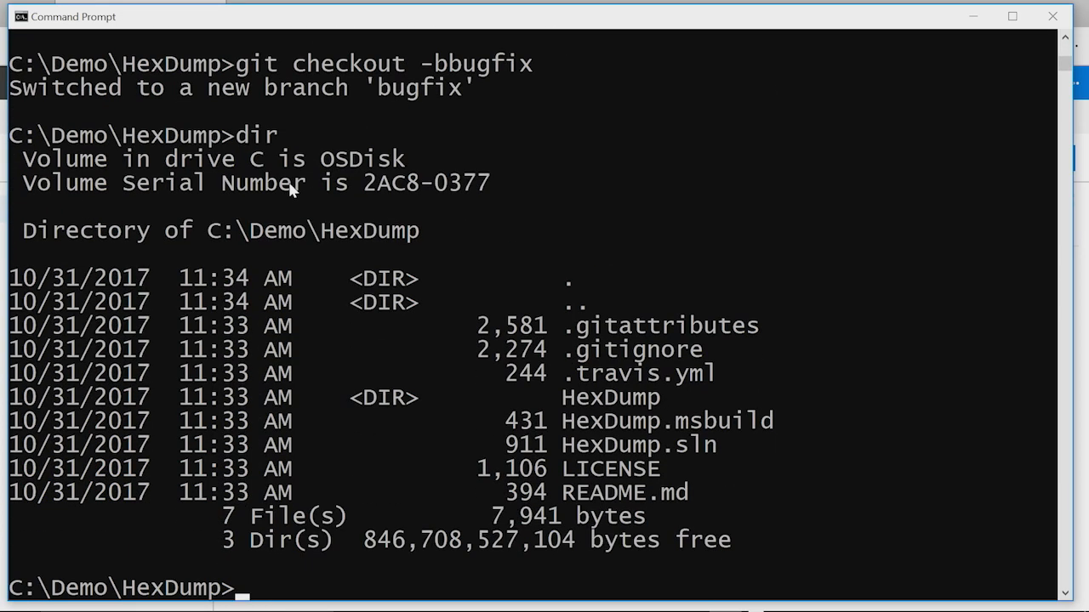
pyautogui.write('vi README.md')
pyautogui.press('Return')
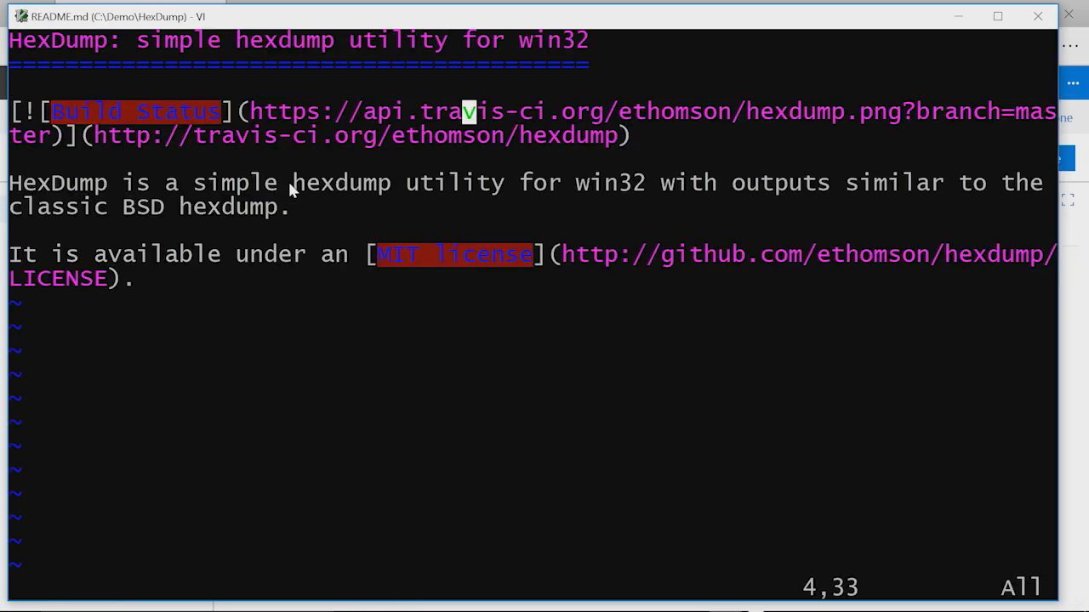
# Append an exclamation mark to the title line of README.md, then save the file and quit the editor
pyautogui.press('k')
pyautogui.press('k')
pyautogui.press('k')
pyautogui.hotkey('shift', 'a')
pyautogui.write('!')
pyautogui.press('Escape')
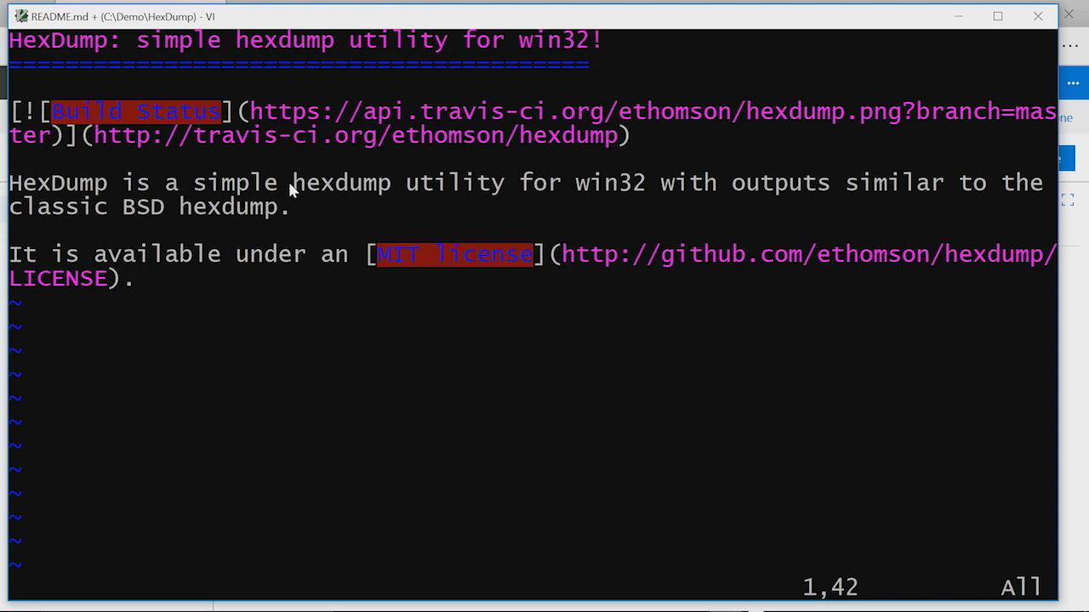
pyautogui.write(':wq')
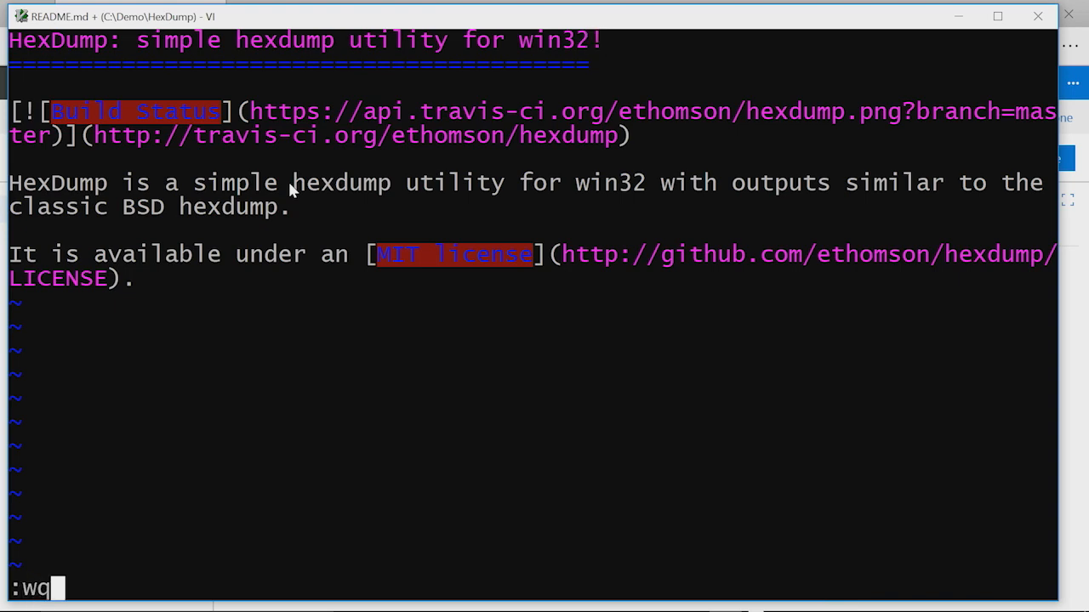
pyautogui.press('Return')
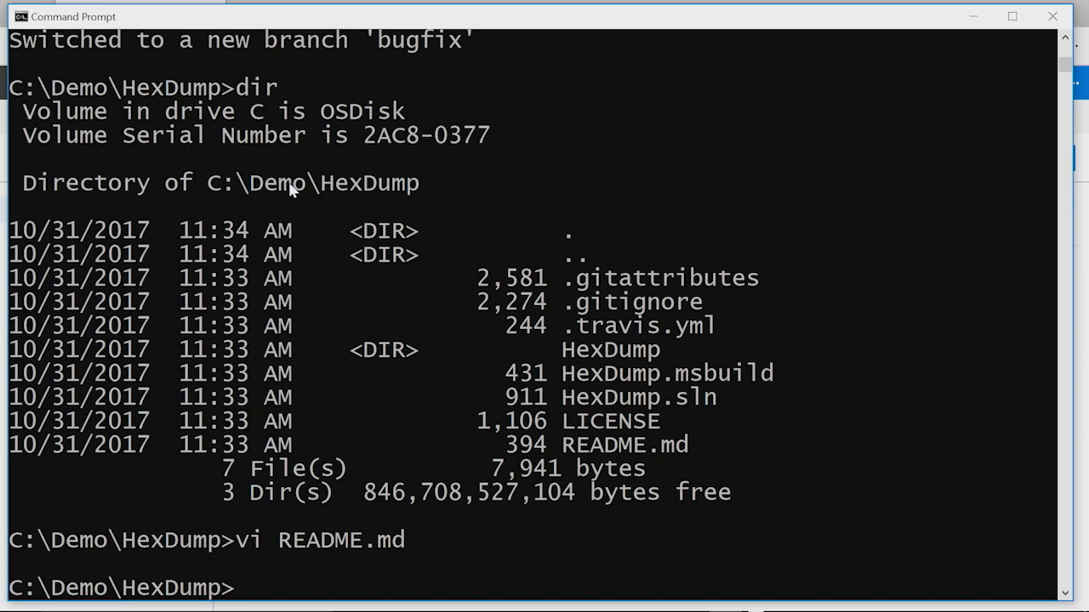
# Stage README.md and commit it with the message "Update the markdown file."
pyautogui.write('git add README.md')
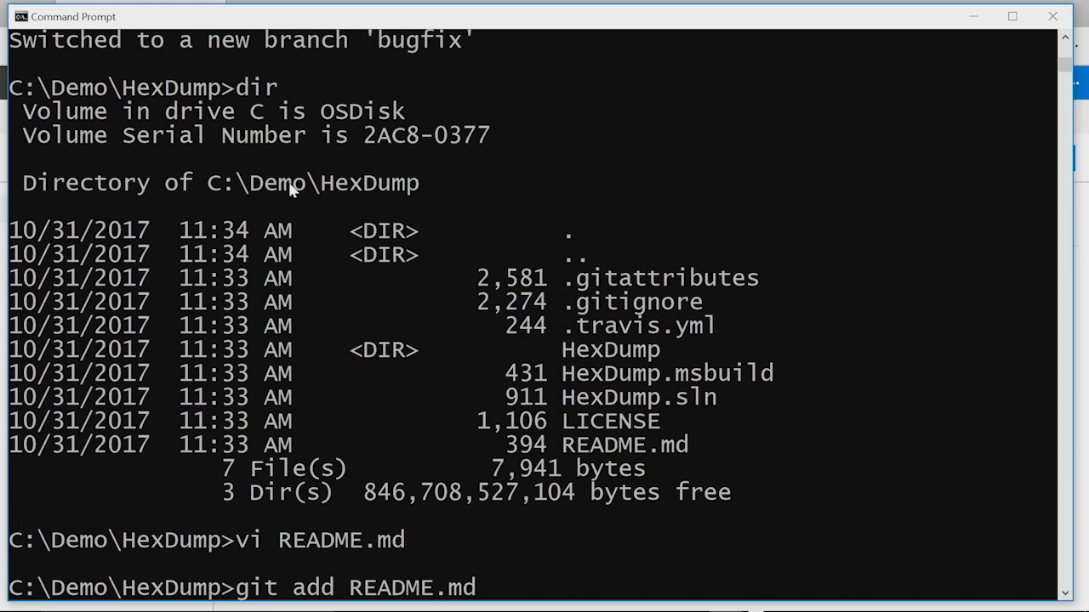
pyautogui.press('Return')
pyautogui.write('git commit')
pyautogui.press('Return')
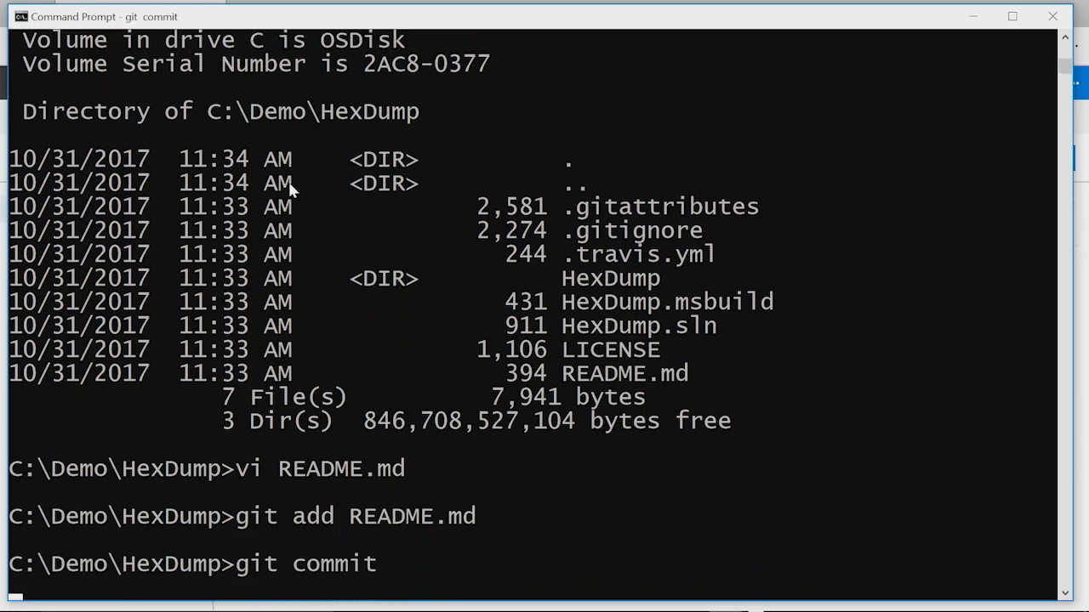
pyautogui.write('iUpdate the markdown file.')
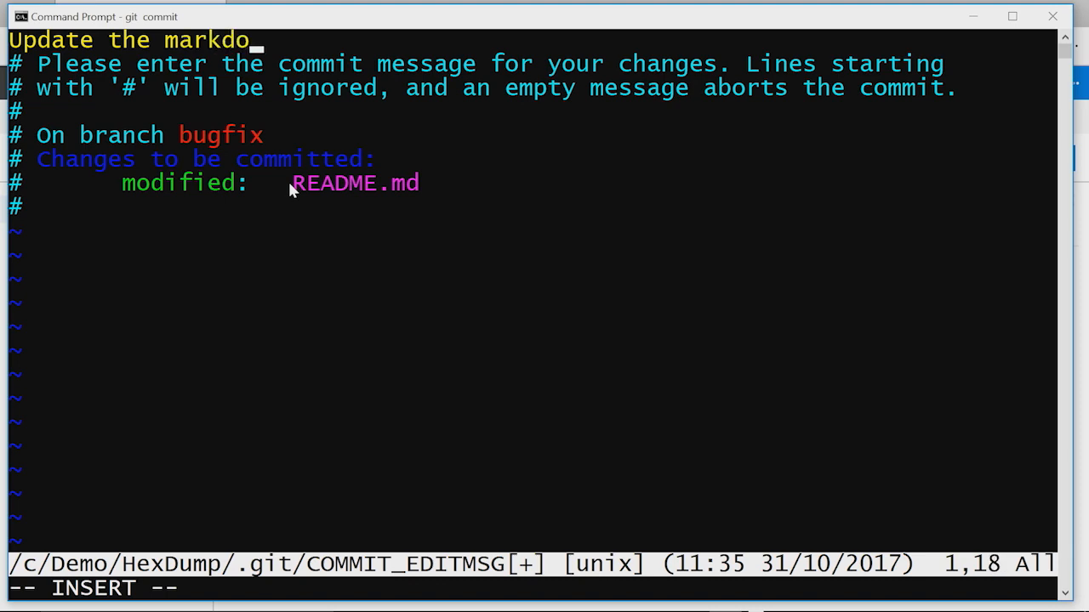
pyautogui.press('Escape')
pyautogui.write(':wq')
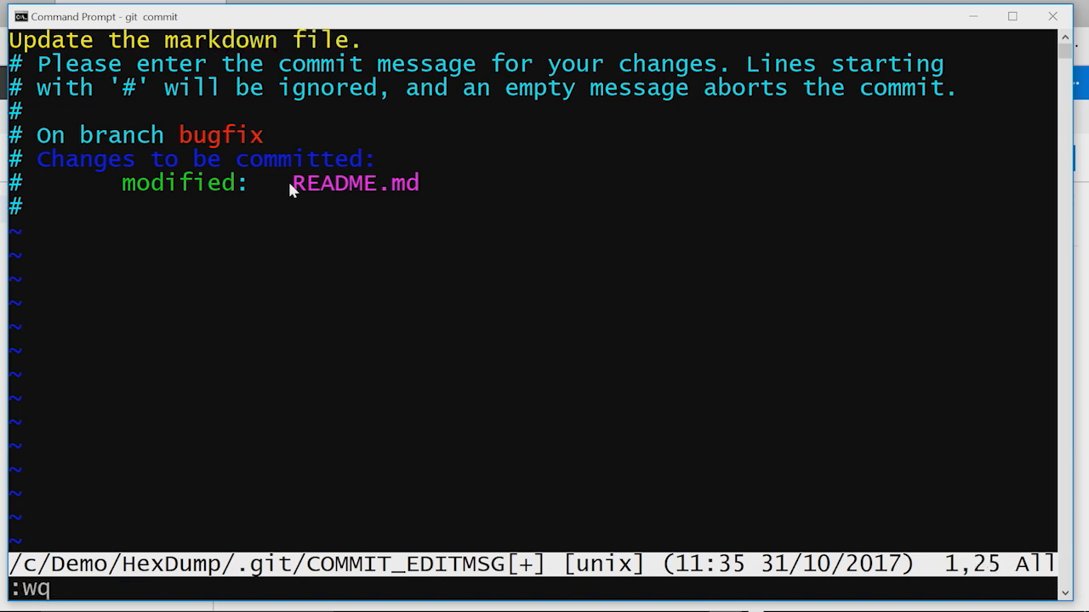
pyautogui.press('Return')
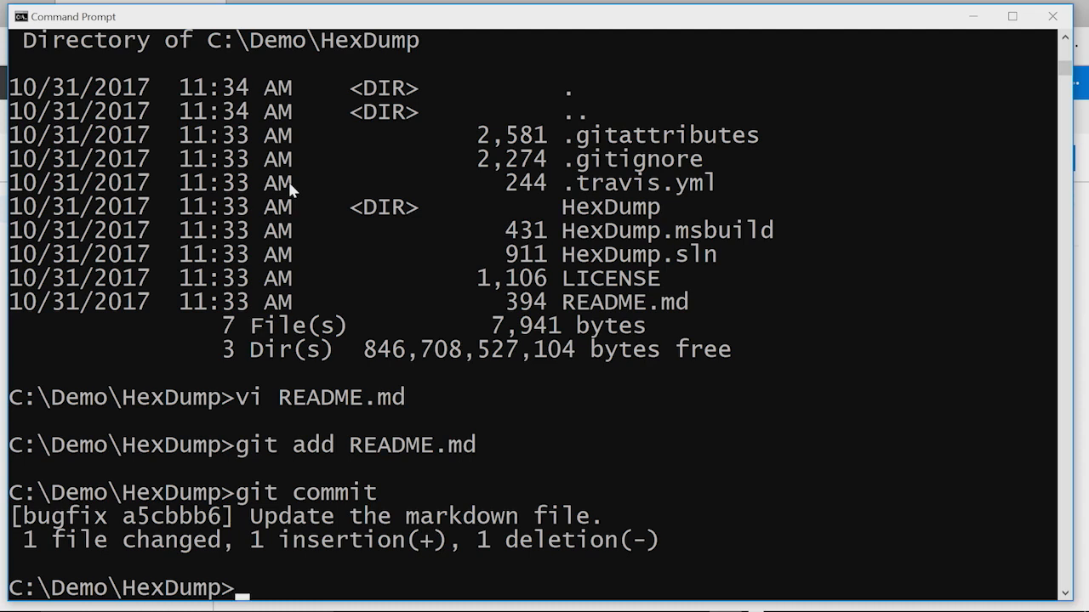
# Push the bugfix branch to origin and reload the HexDump repository page in the browser
pyautogui.write('git push origin bugfix')
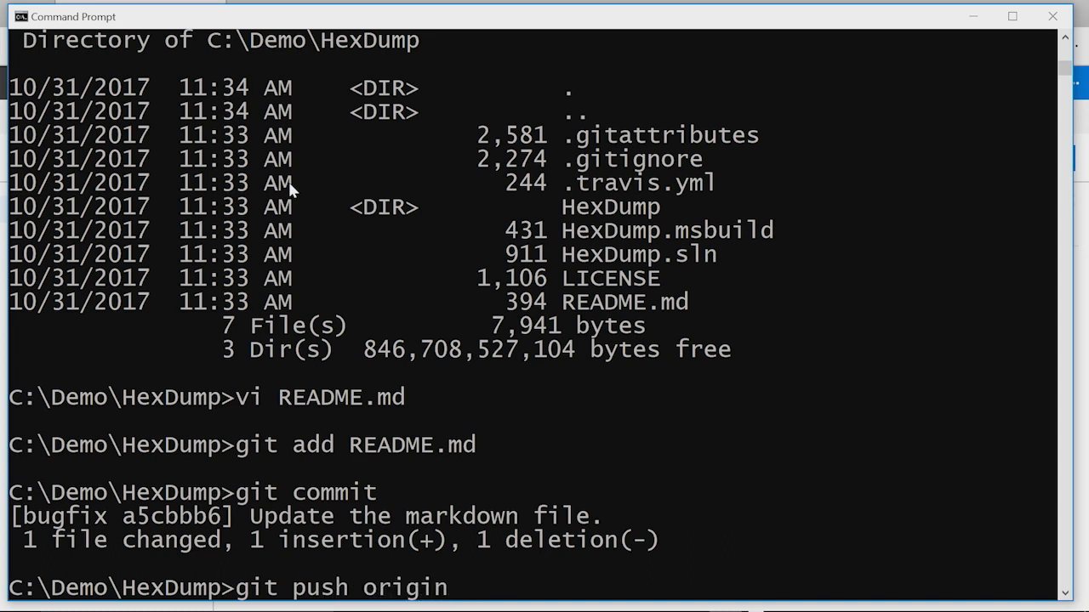
pyautogui.press('Return')
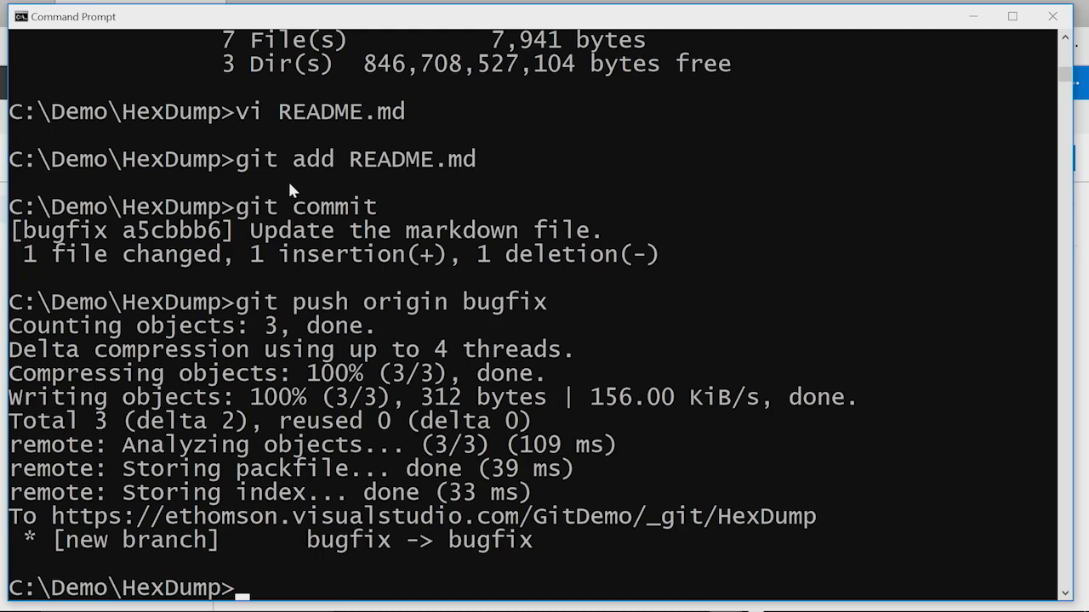
pyautogui.hotkey('alt', 'Tab')
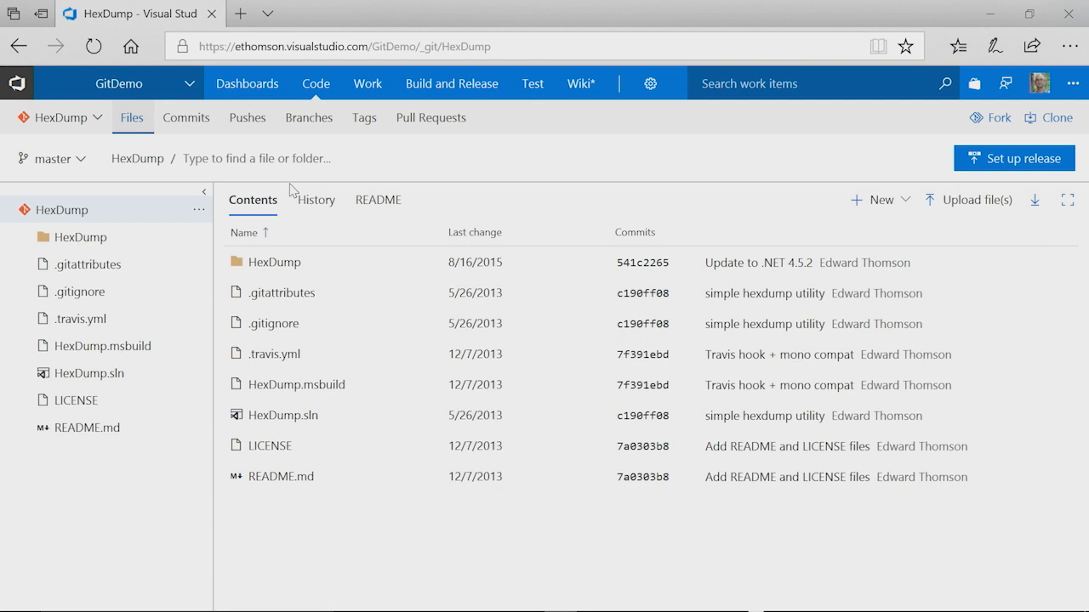
pyautogui.press('F5')
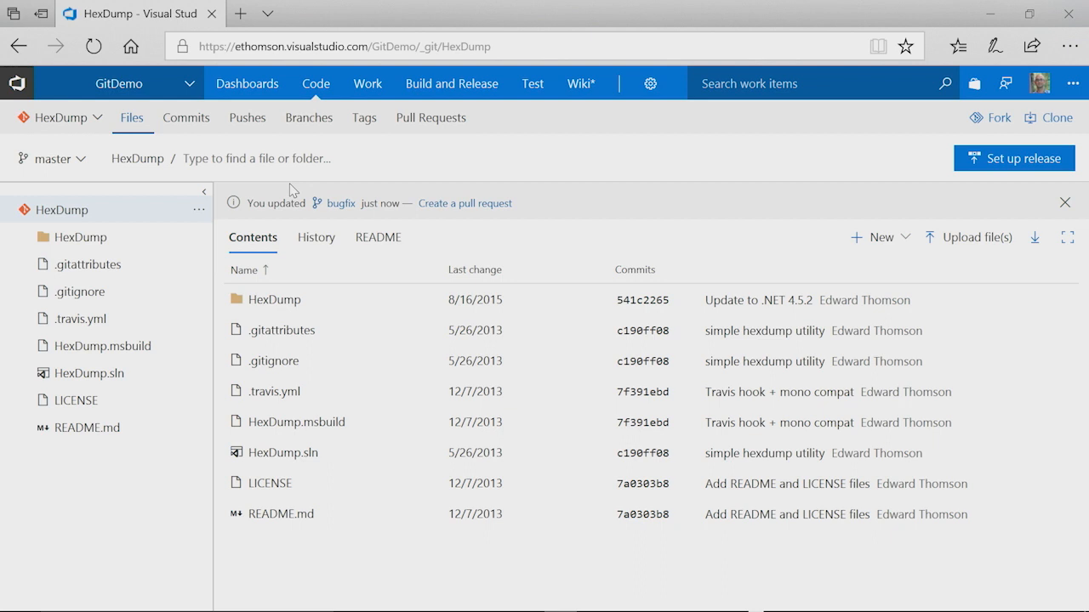
# Create a pull request from bugfix into master, keeping the suggested title, description and reviewers, after checking the README.md diff
pyautogui.click(462, 204)
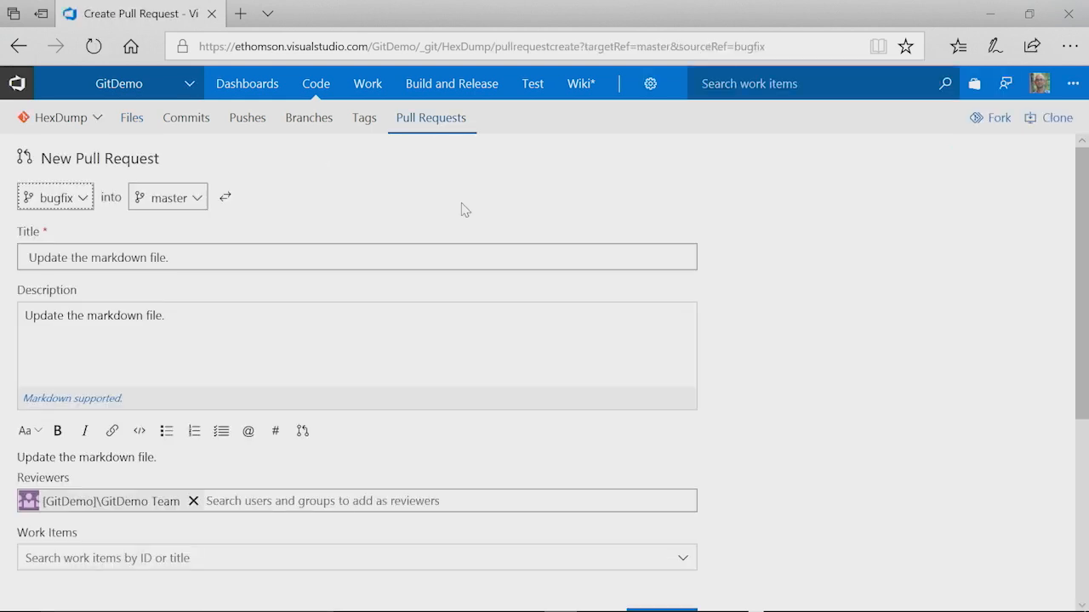
pyautogui.scroll(-5, 464, 208)
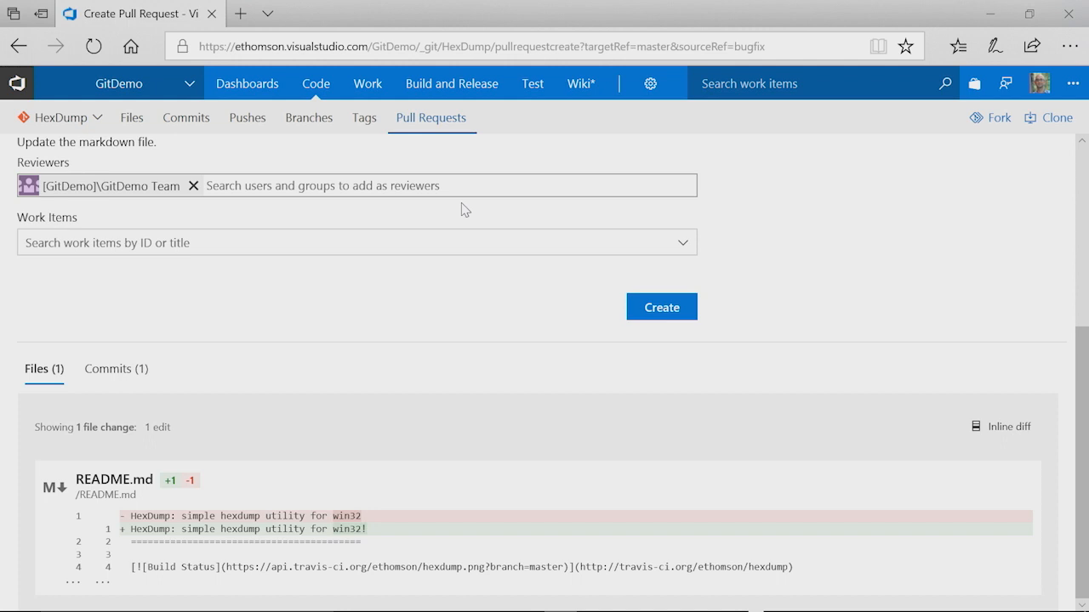
pyautogui.scroll(2, 452, 309)
pyautogui.click(315, 173)
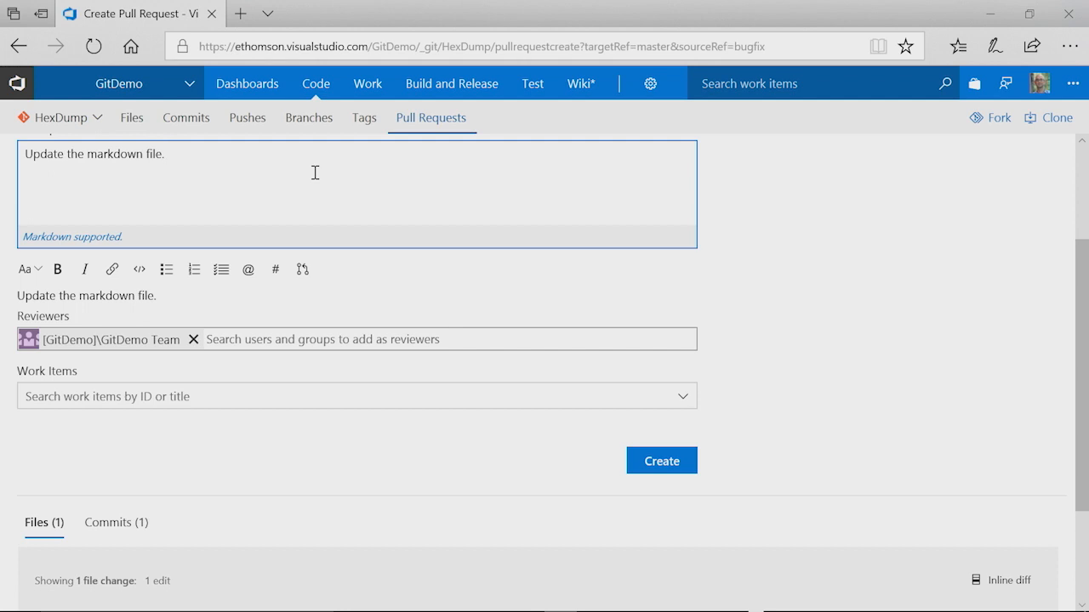
pyautogui.click(660, 464)
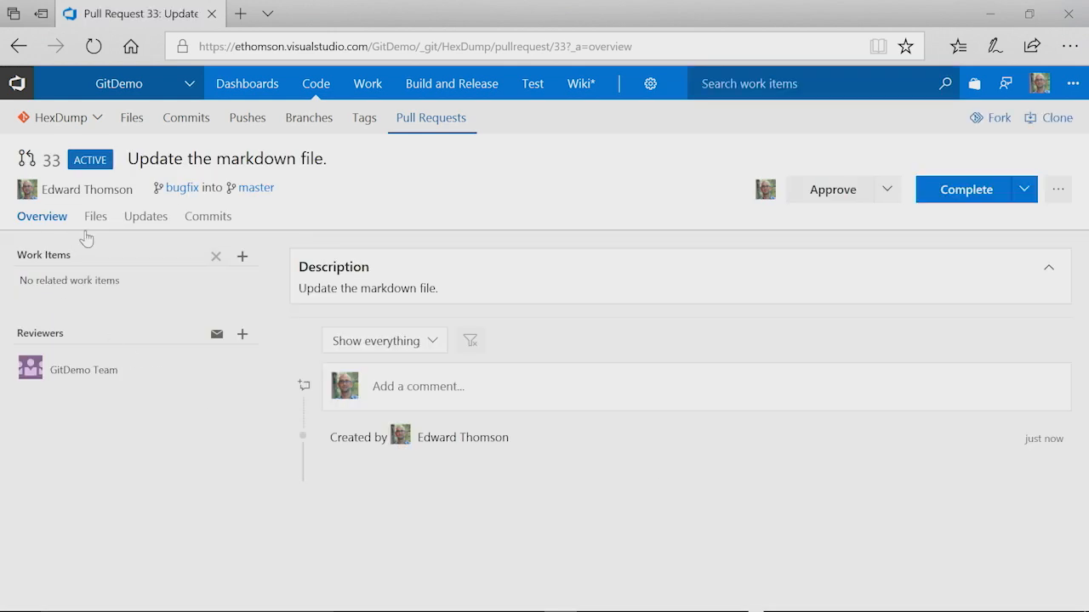
# Post the comment "This is a great change!" on the changed line 1 of README.md in the pull request's files
pyautogui.click(95, 218)
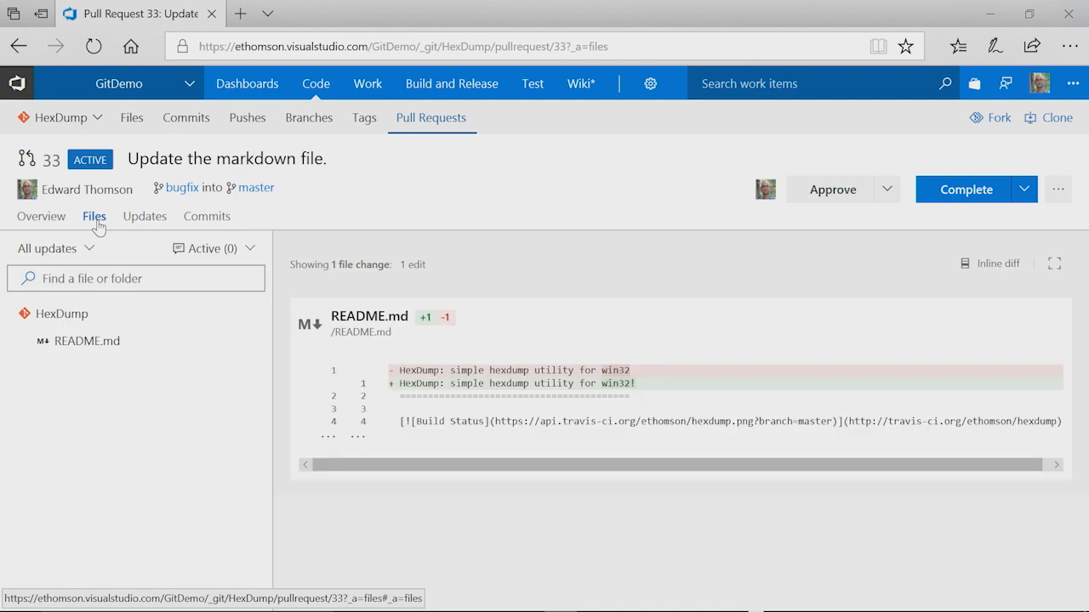
pyautogui.moveTo(307, 379)
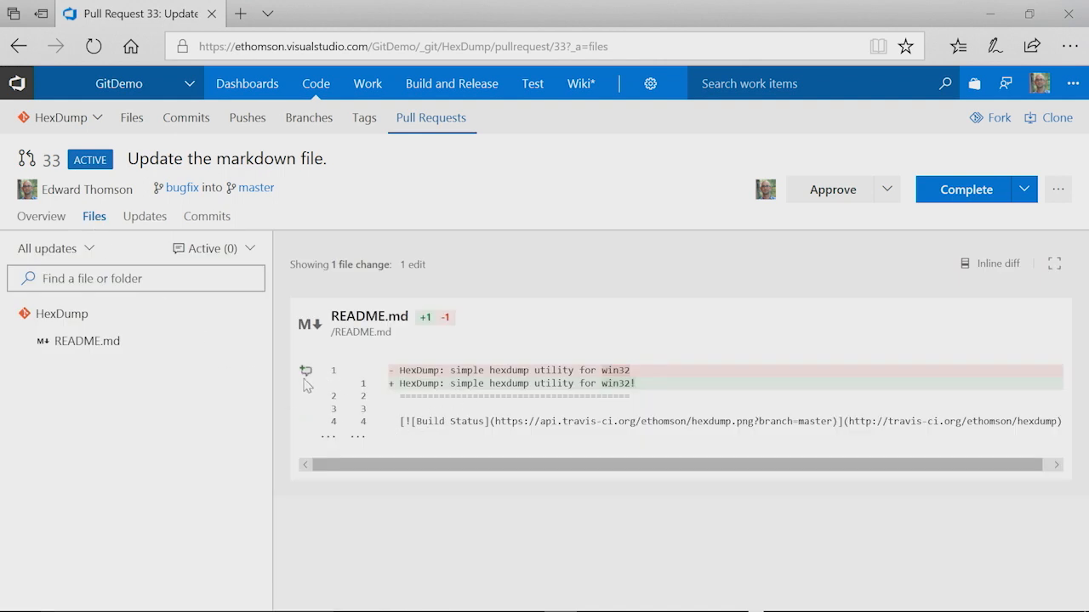
pyautogui.click(305, 385)
pyautogui.write('This is a great change!')
pyautogui.click(809, 498)
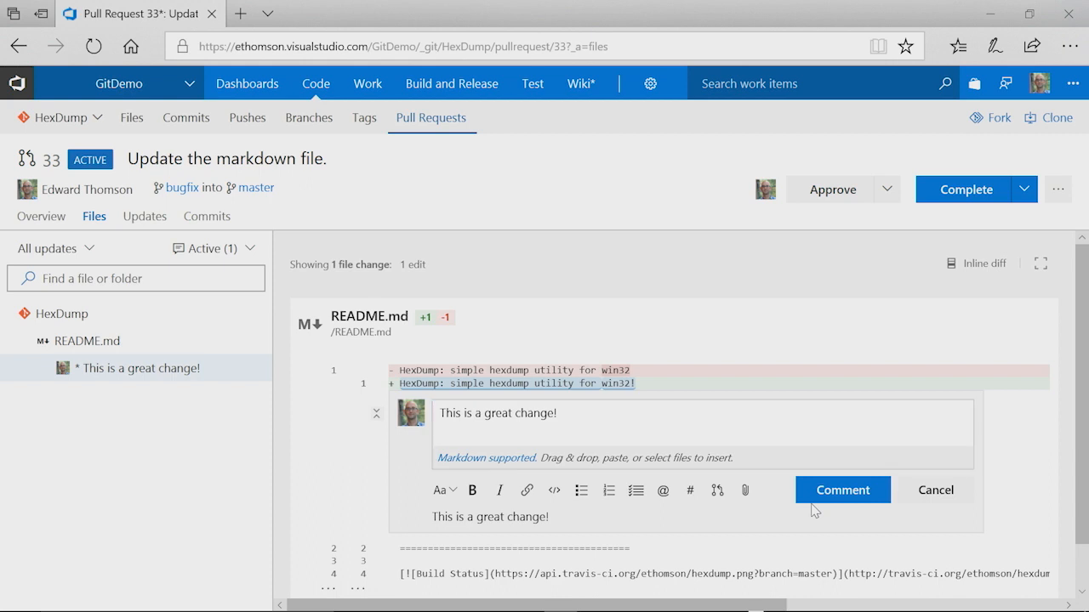
pyautogui.click(812, 499)
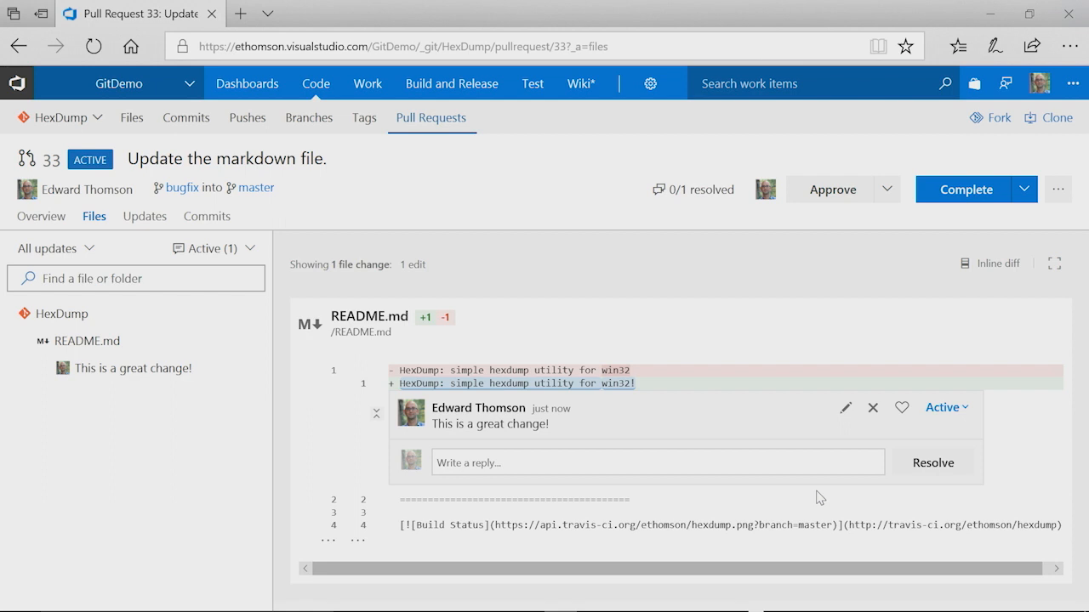
# Complete the pull request's merge into master with the option to delete bugfix after merging
pyautogui.click(971, 207)
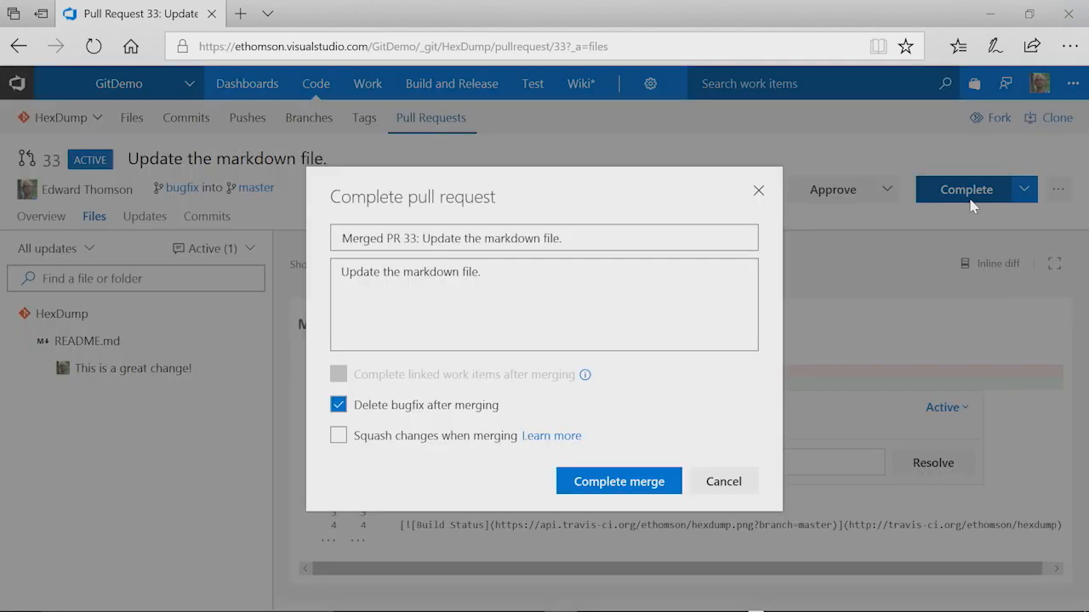
pyautogui.click(601, 482)
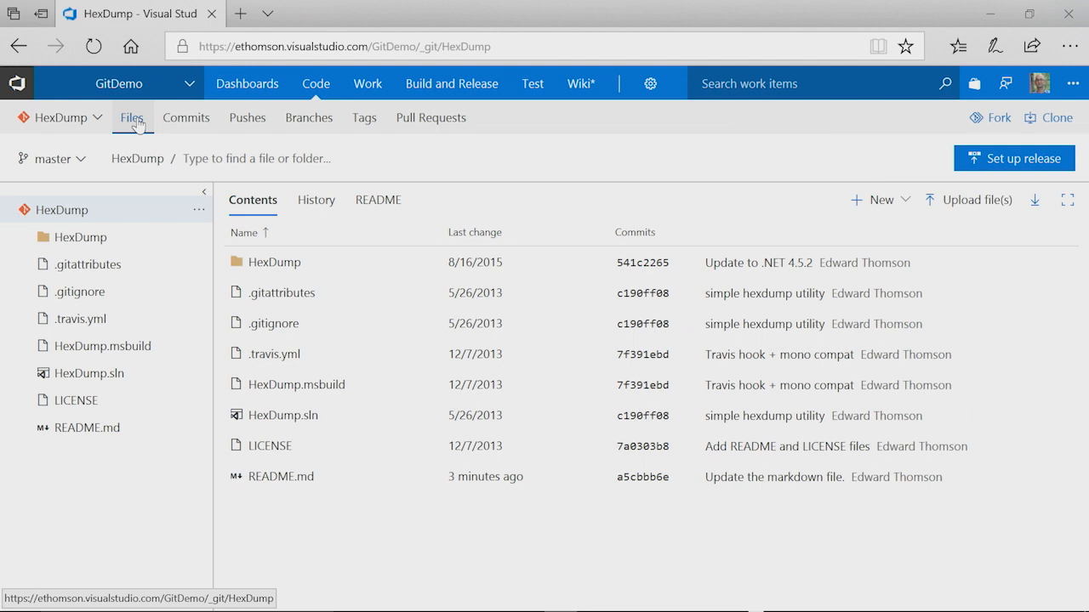
# Open the branch policies for master from the repository's branch list and enable "Protect this branch"
pyautogui.click(297, 126)
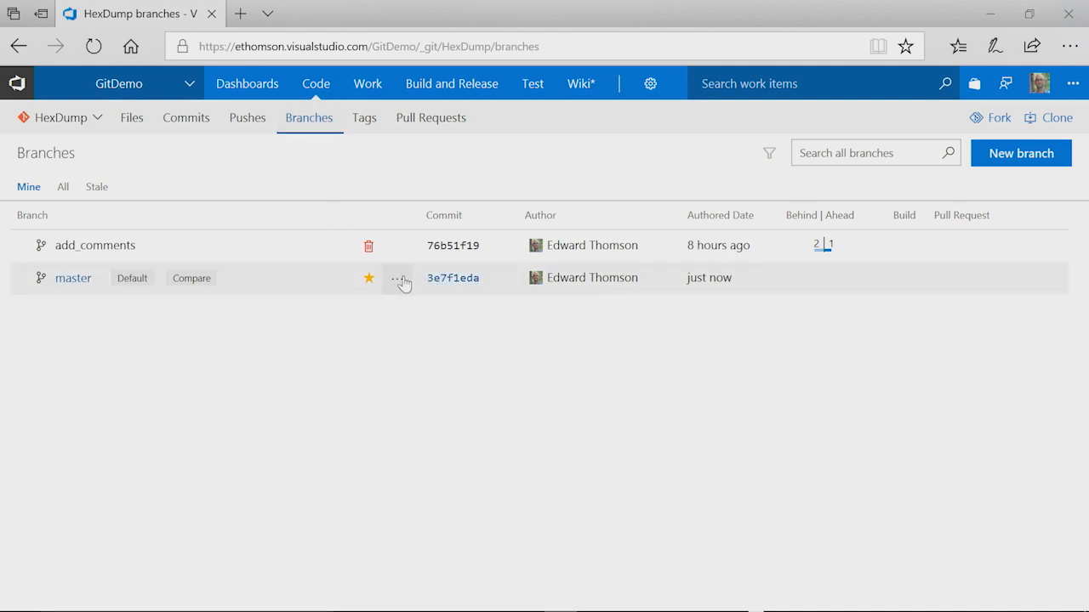
pyautogui.click(399, 279)
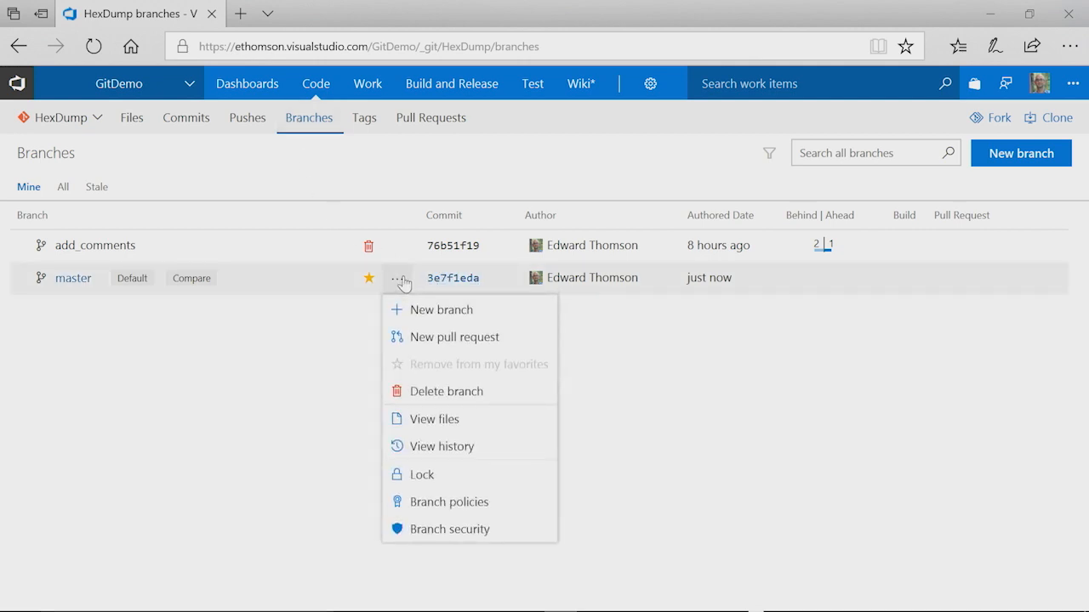
pyautogui.click(457, 504)
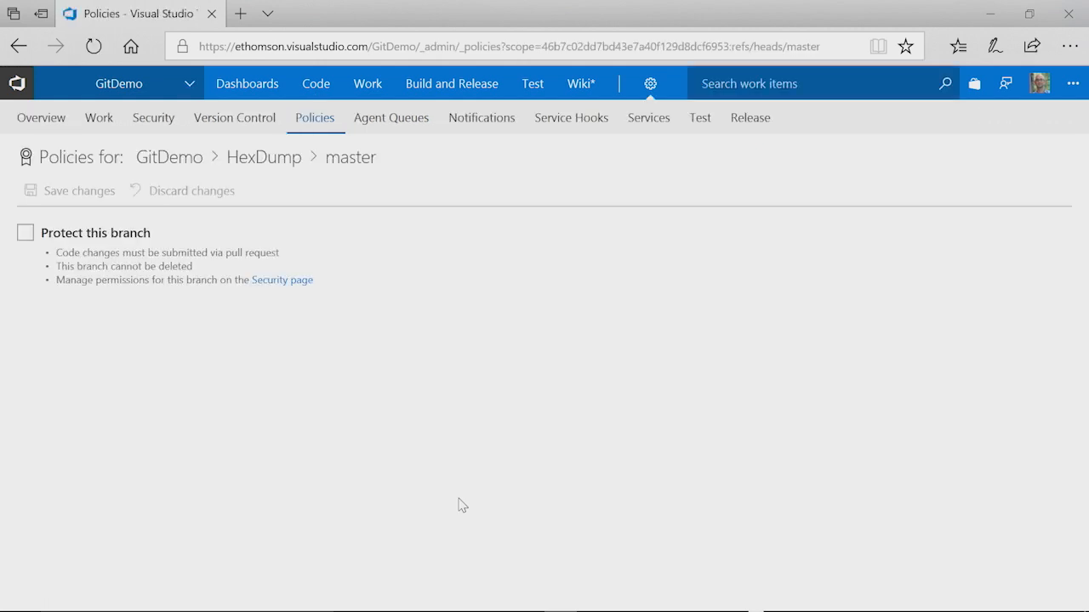
pyautogui.click(26, 234)
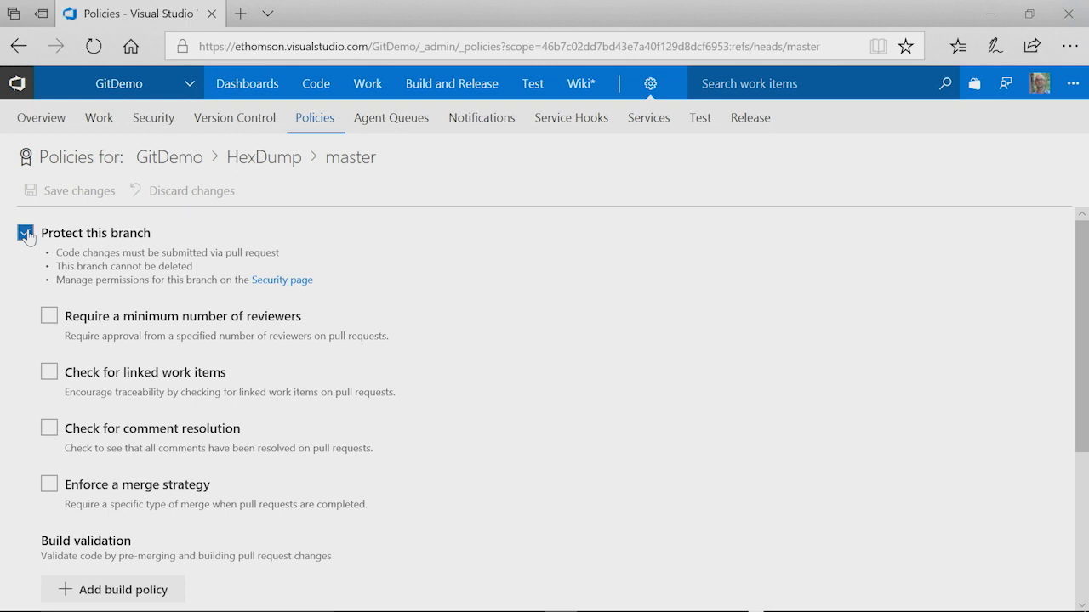
# Require a minimum of 1 reviewer on pull requests and allow users to approve their own changes
pyautogui.click(49, 317)
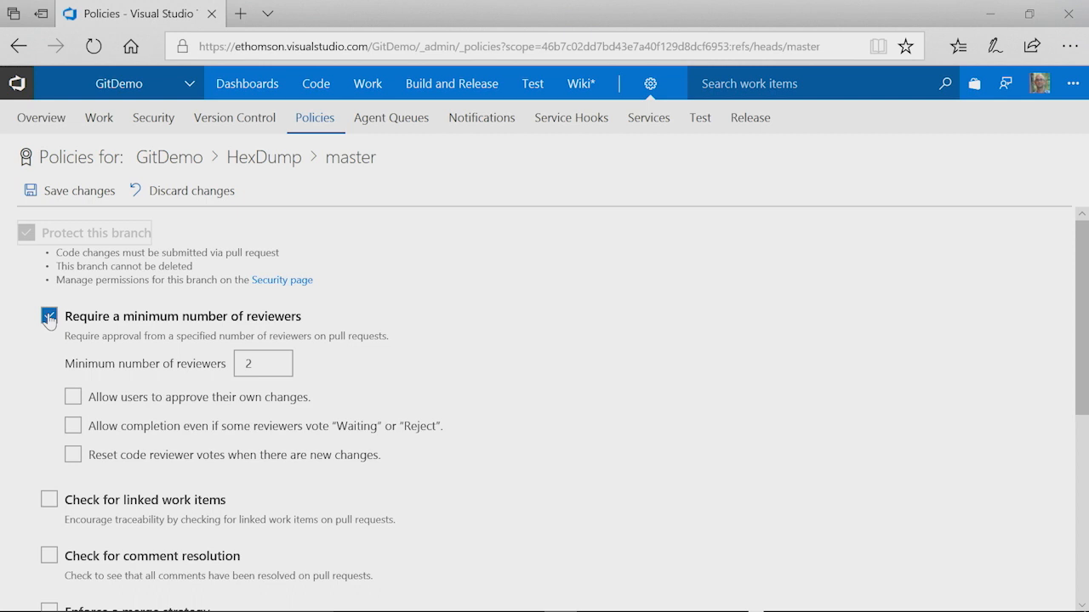
pyautogui.click(75, 399)
pyautogui.click(254, 364)
pyautogui.doubleClick(249, 363)
pyautogui.write('1')
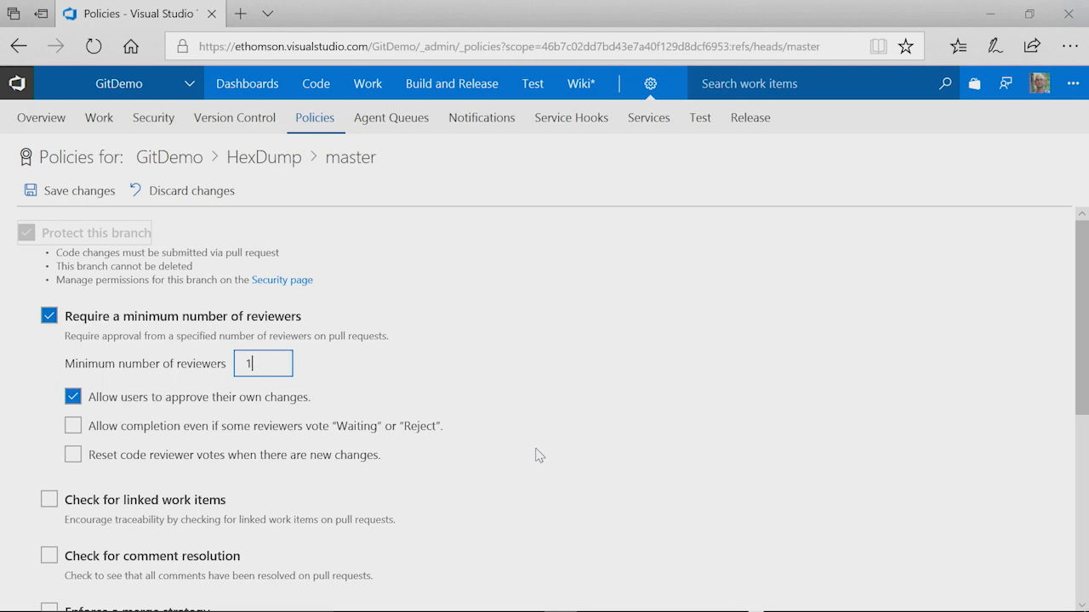
# Enable the checks for linked work items and comment resolution, keeping both policy requirements set to Required
pyautogui.click(49, 502)
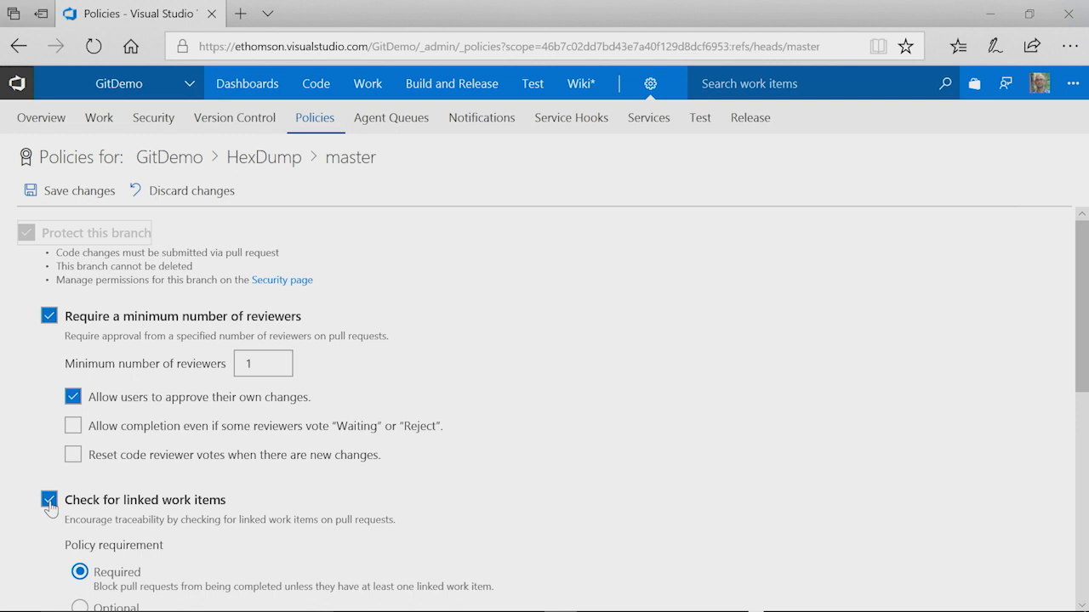
pyautogui.scroll(-1, 46, 507)
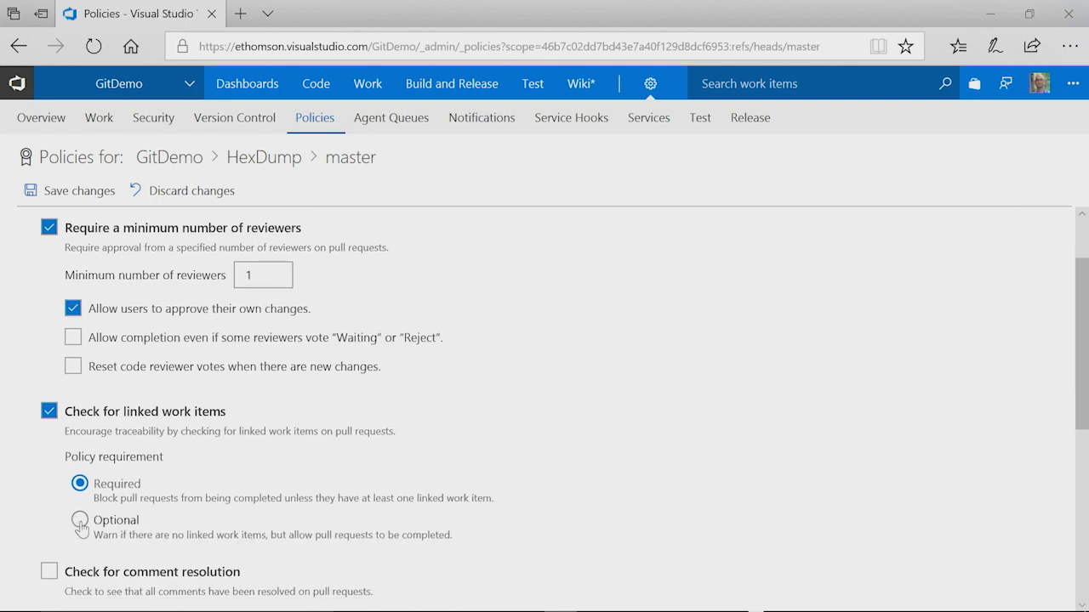
pyautogui.scroll(-1, 83, 529)
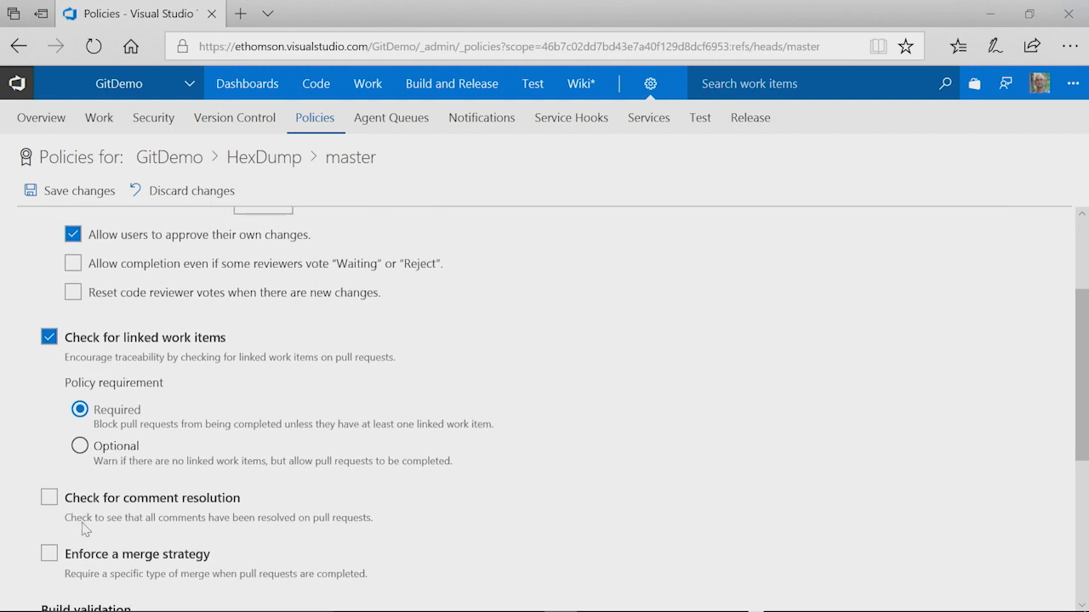
pyautogui.click(48, 501)
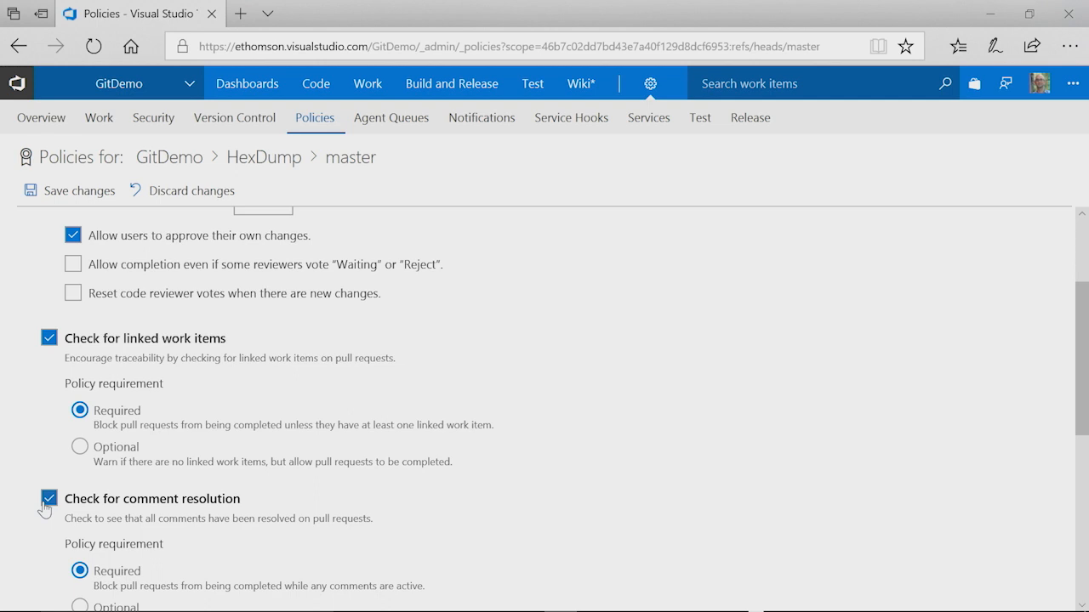
pyautogui.scroll(-3, 45, 509)
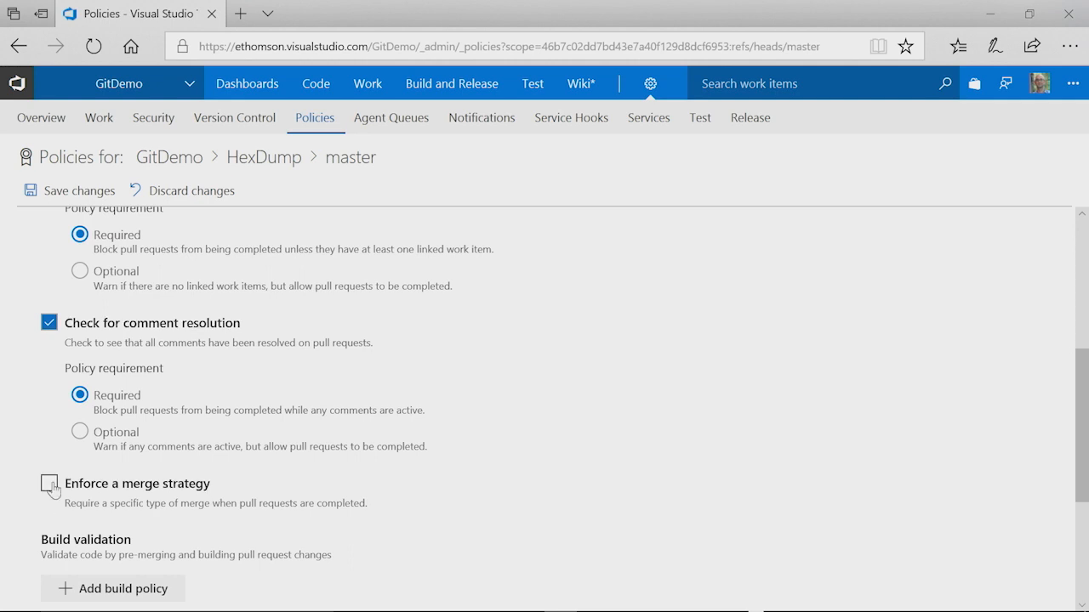
# Add a build validation policy using the GitDemo-.NET Desktop-CI definition with the default trigger, requirement and expiration, and save master's policy changes
pyautogui.scroll(-1, 51, 489)
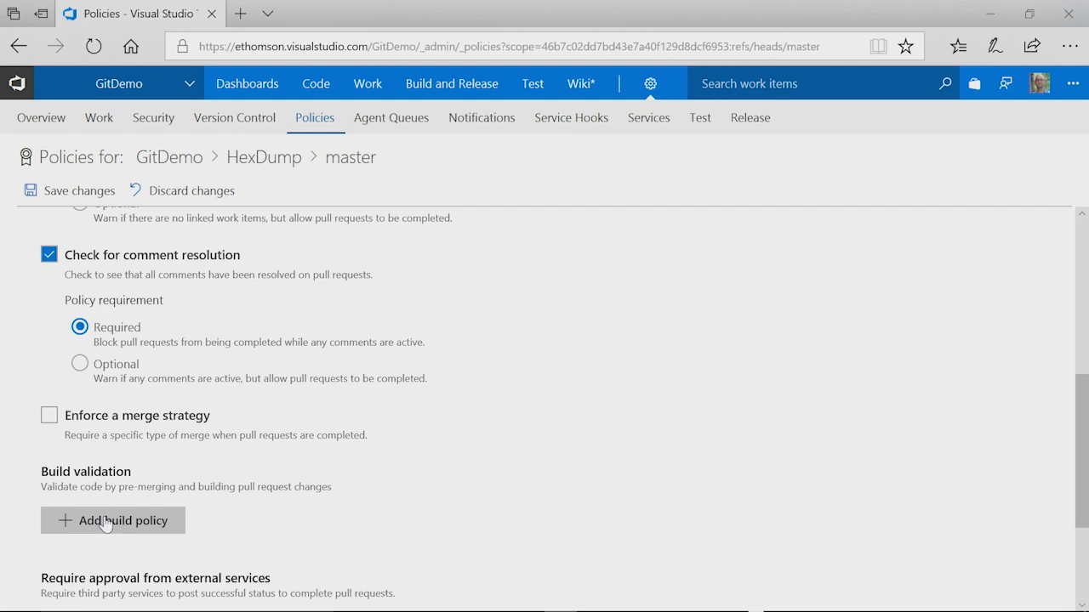
pyautogui.click(106, 522)
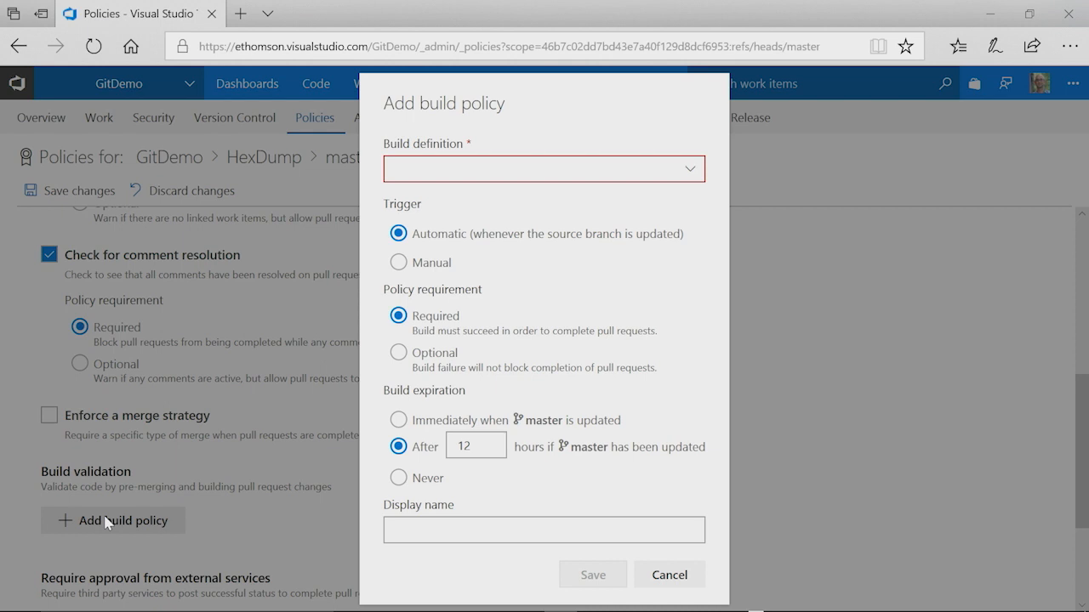
pyautogui.click(617, 175)
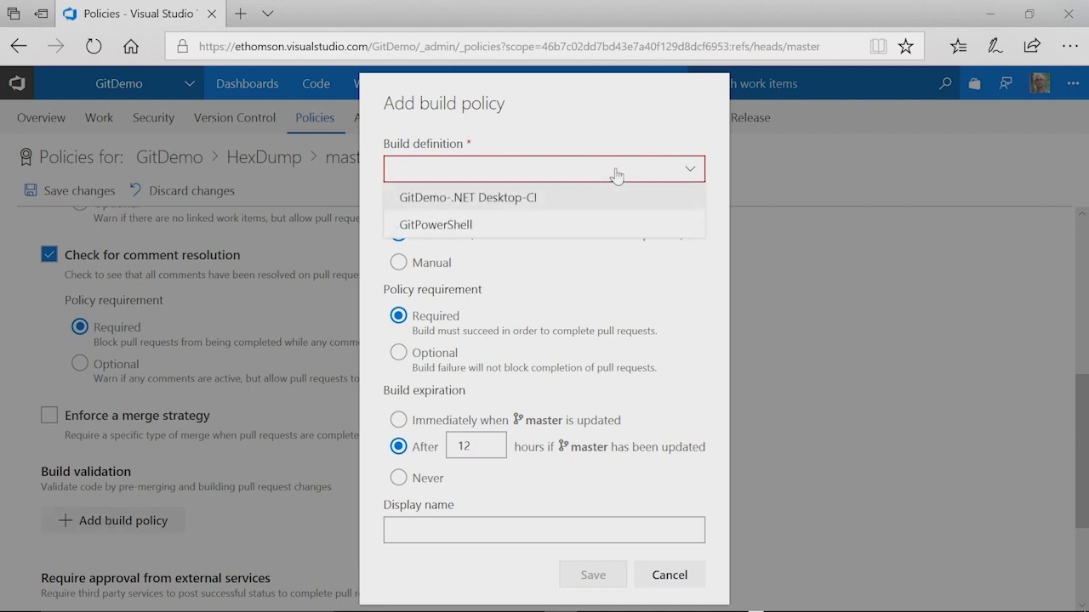
pyautogui.click(617, 174)
pyautogui.click(600, 175)
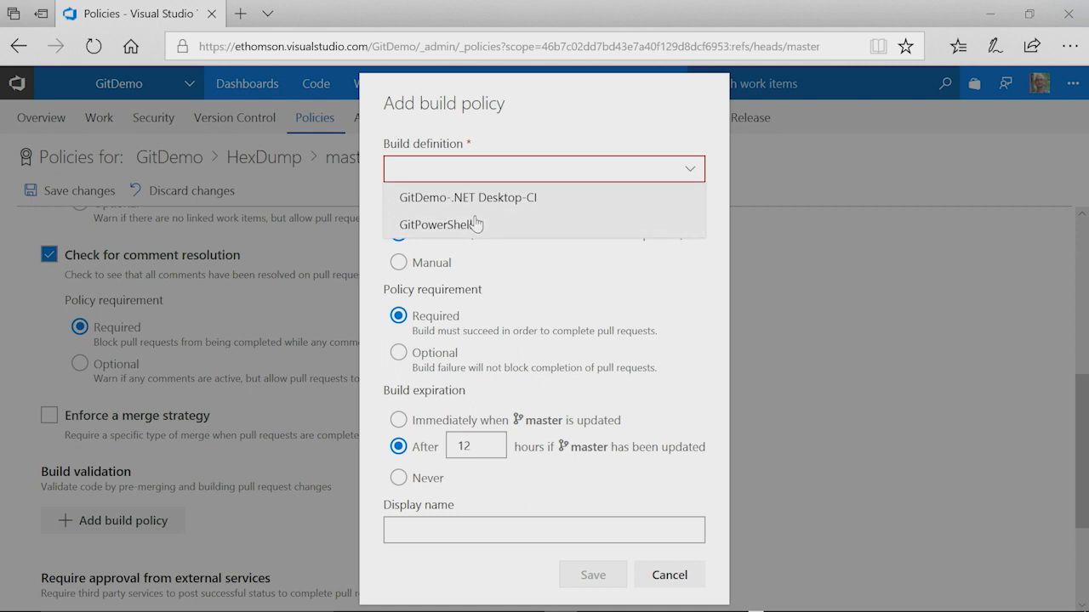
pyautogui.click(487, 209)
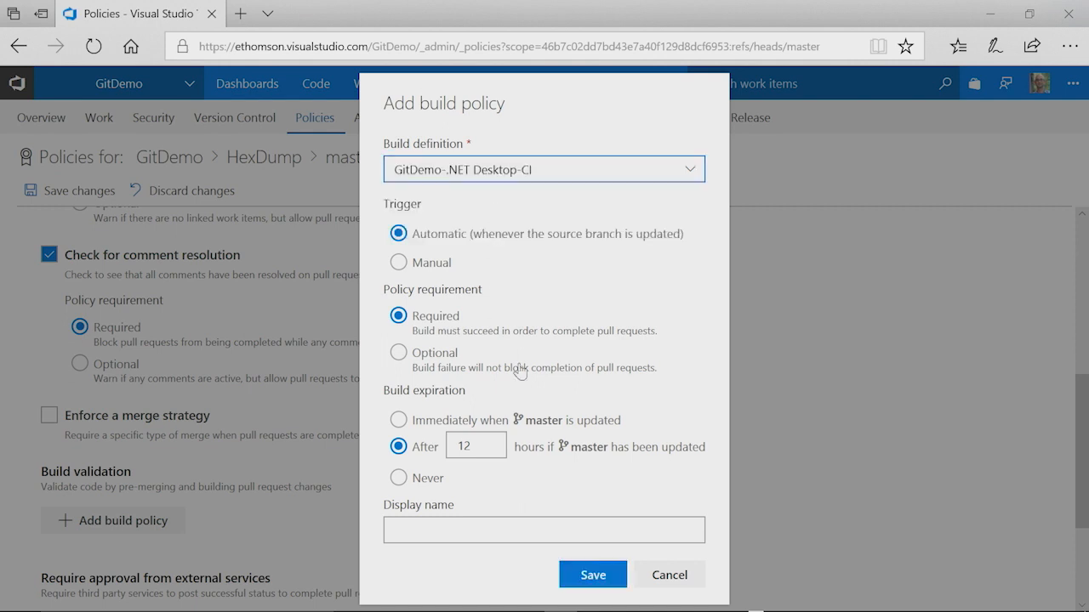
pyautogui.click(585, 574)
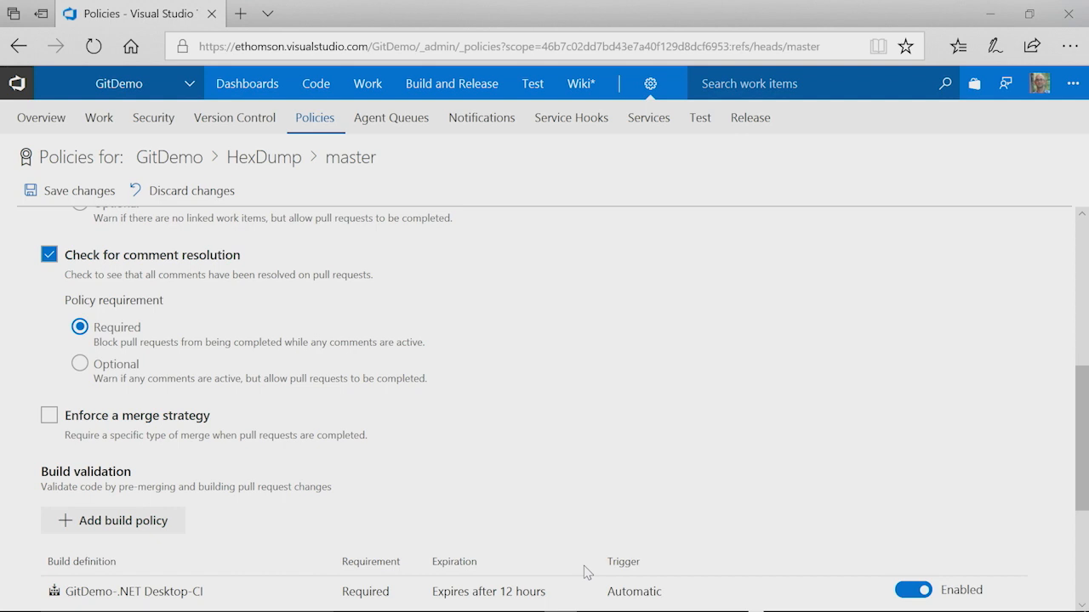
pyautogui.click(79, 190)
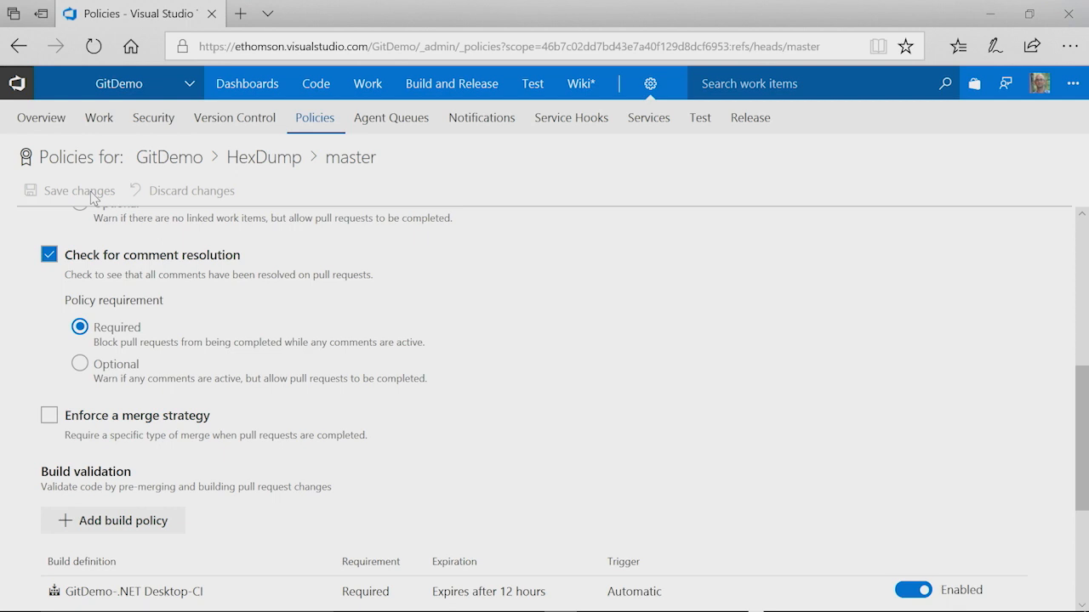
# Create a pull request from the add_comments branch into master, keeping the prefilled title, description and reviewers
pyautogui.click(316, 88)
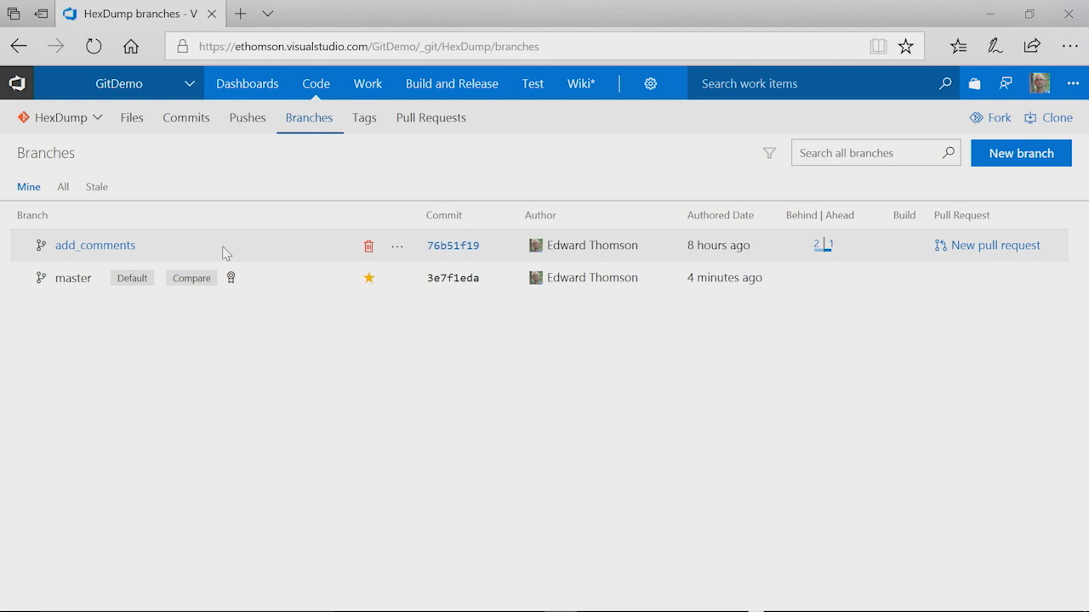
pyautogui.click(399, 247)
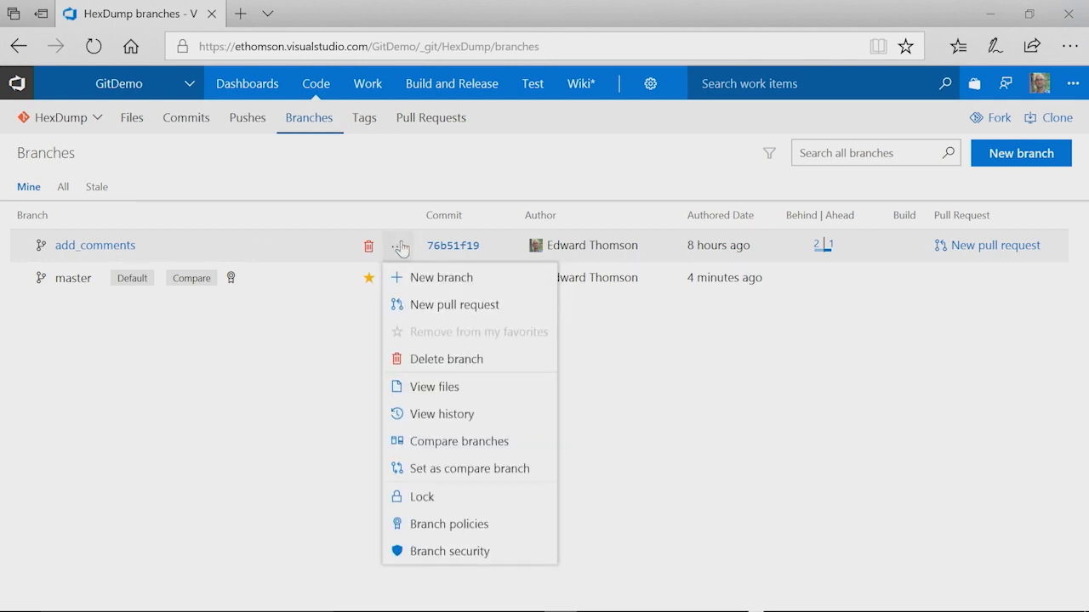
pyautogui.click(417, 305)
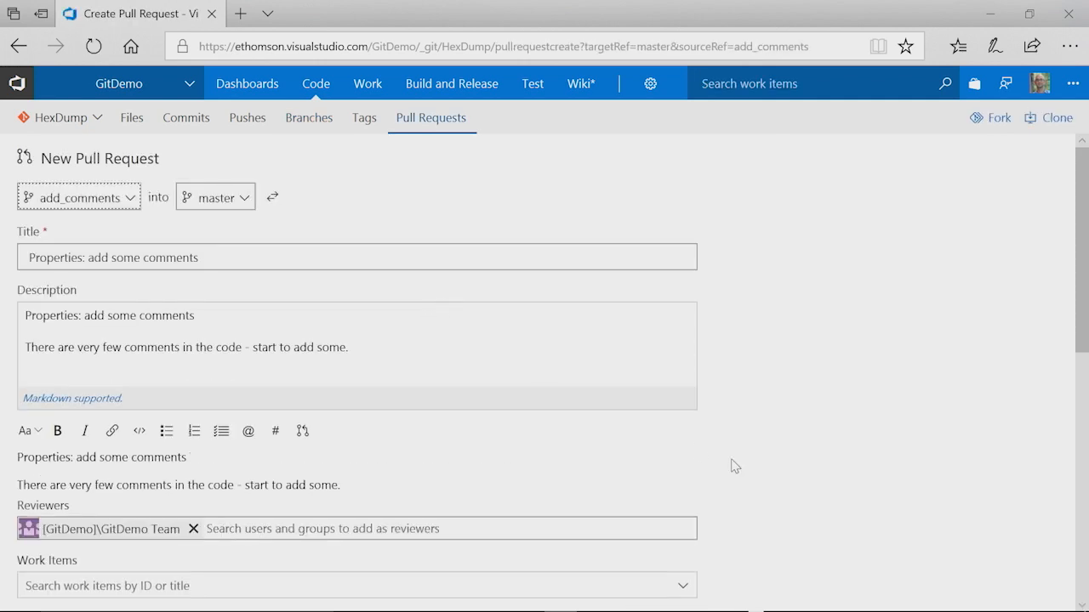
pyautogui.scroll(-1, 731, 465)
pyautogui.click(655, 568)
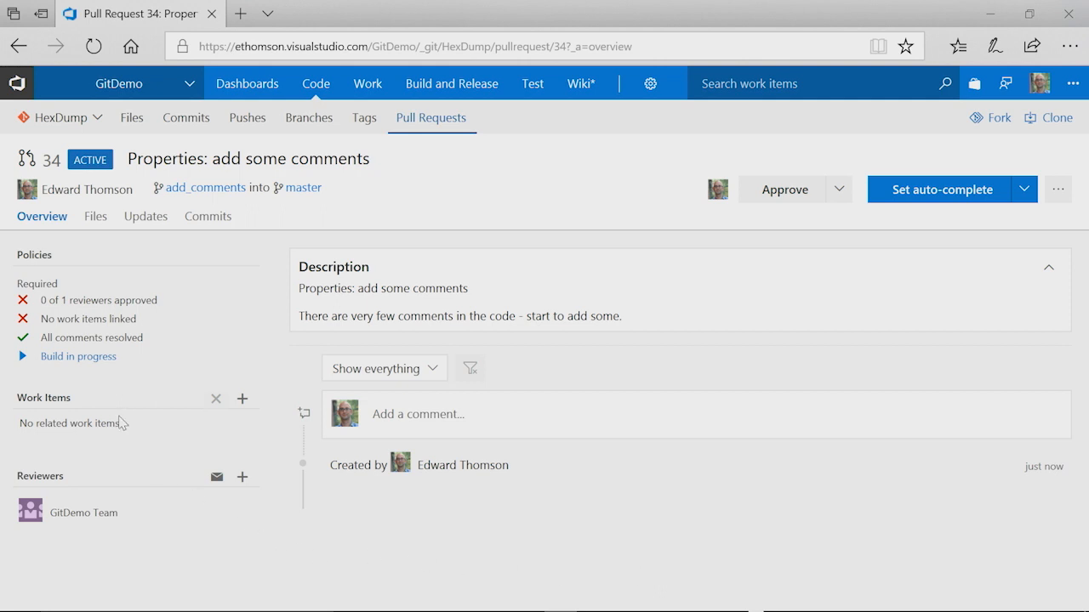
# Link the Test Bug work item (59) to the pull request and approve the request
pyautogui.click(242, 398)
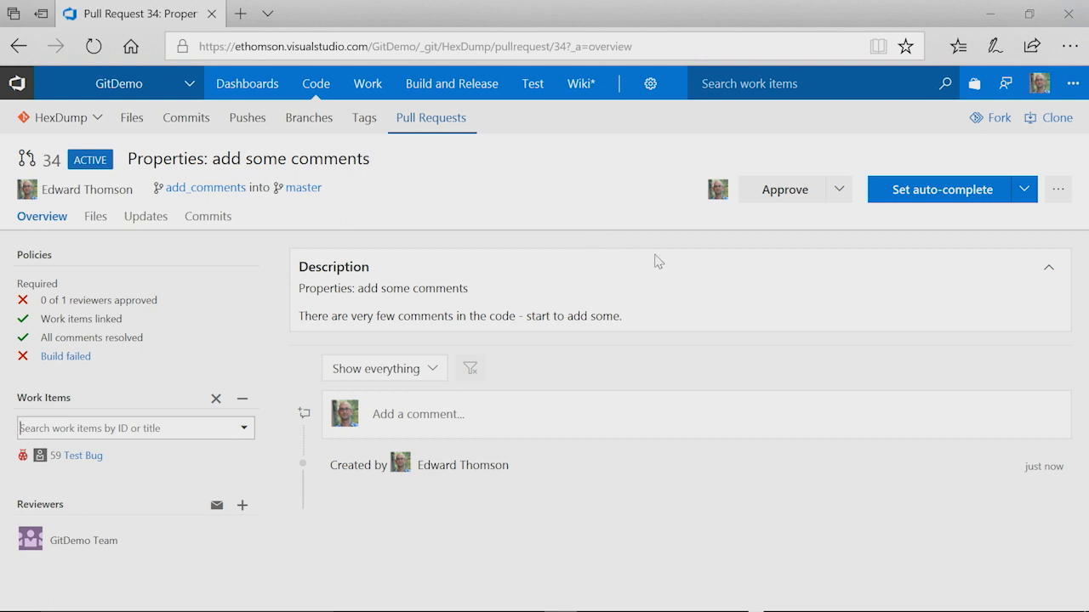
pyautogui.click(808, 195)
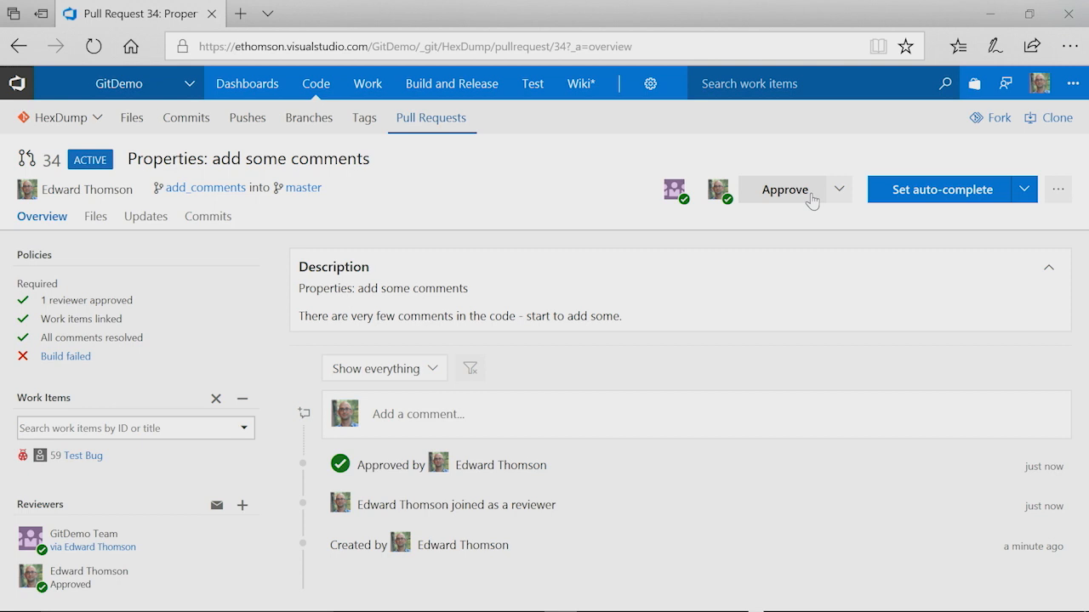
# Inspect the pull request's build summary, and open its commit "Properties: add some comments" from the pull request's commit list
pyautogui.click(85, 359)
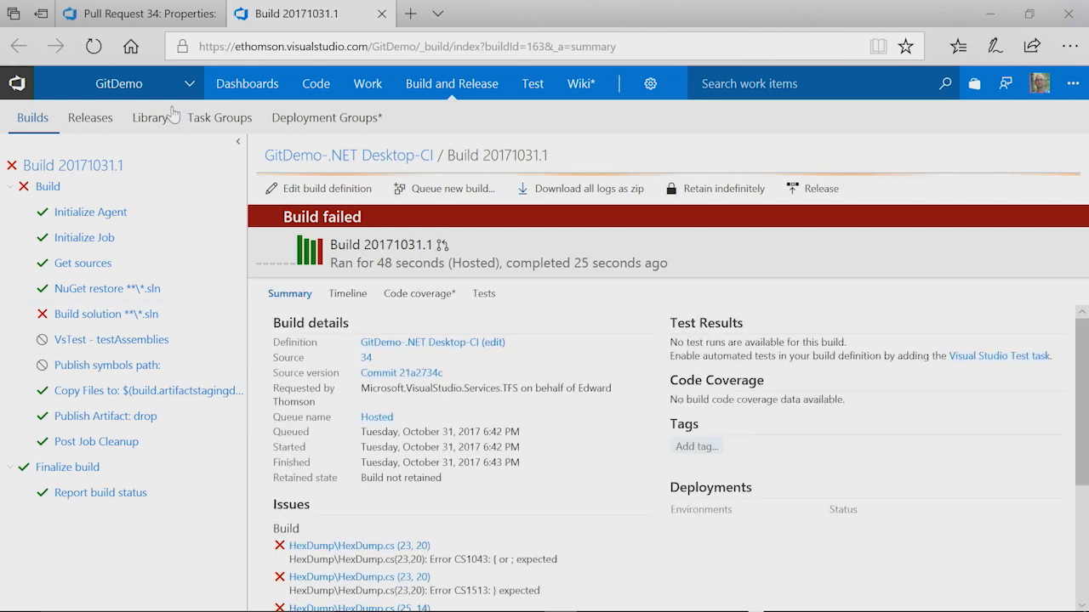
pyautogui.click(151, 7)
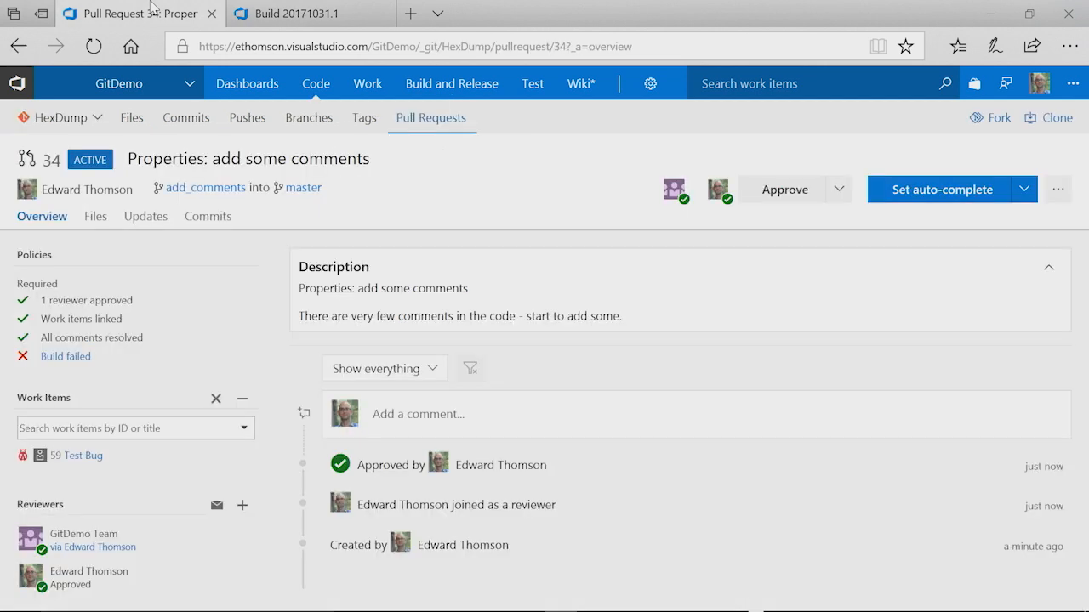
pyautogui.click(198, 223)
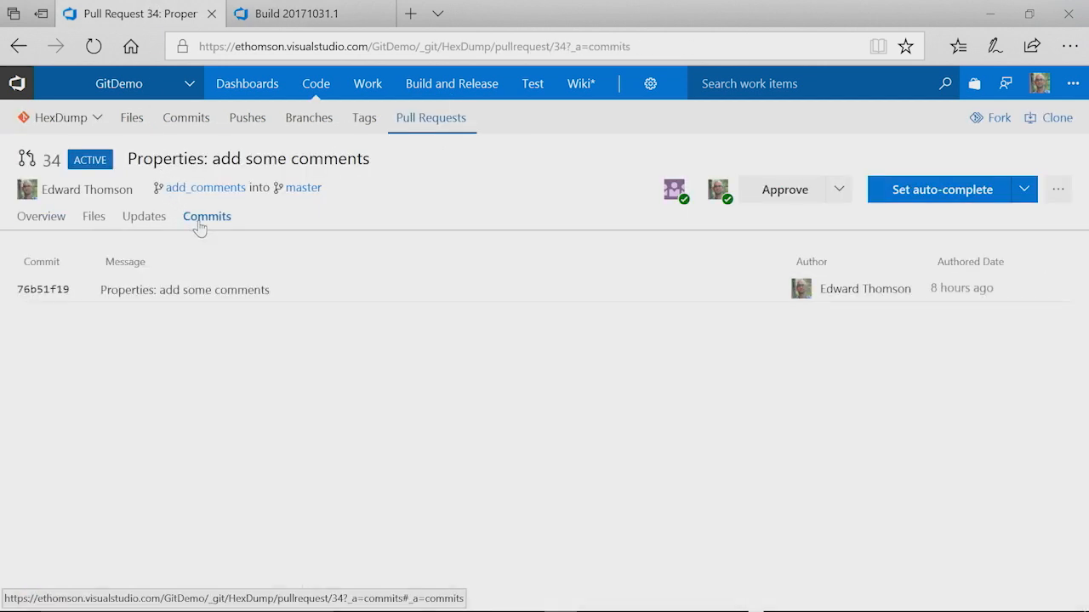
pyautogui.click(141, 296)
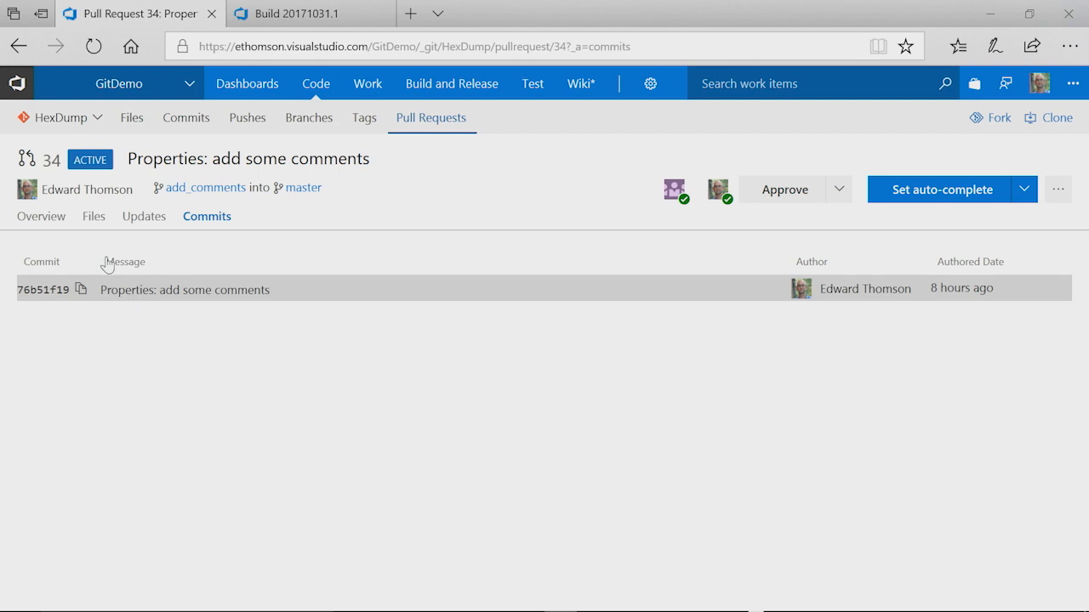
pyautogui.click(122, 291)
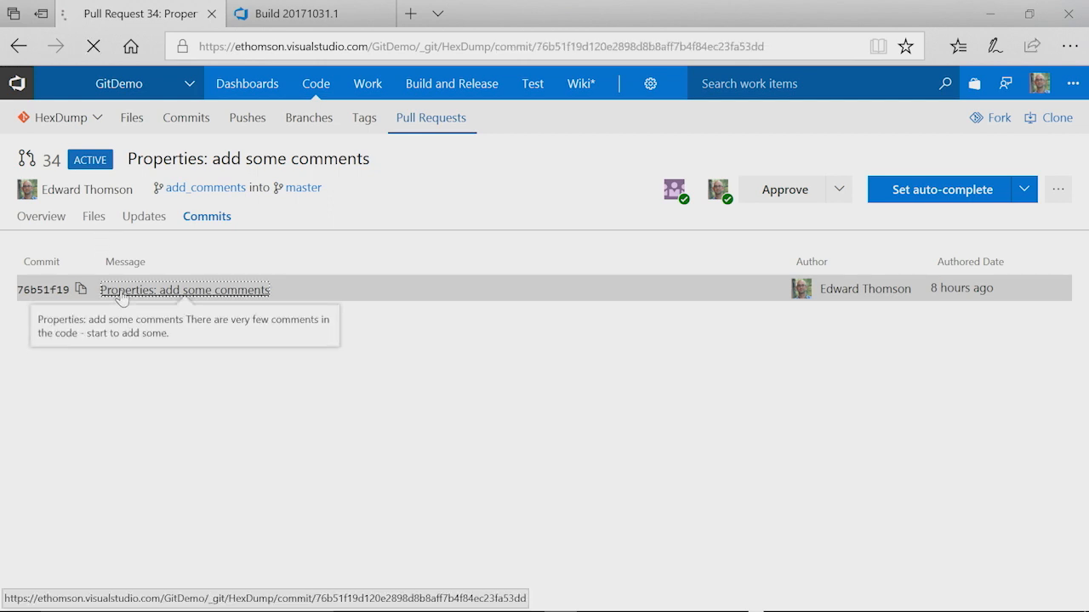